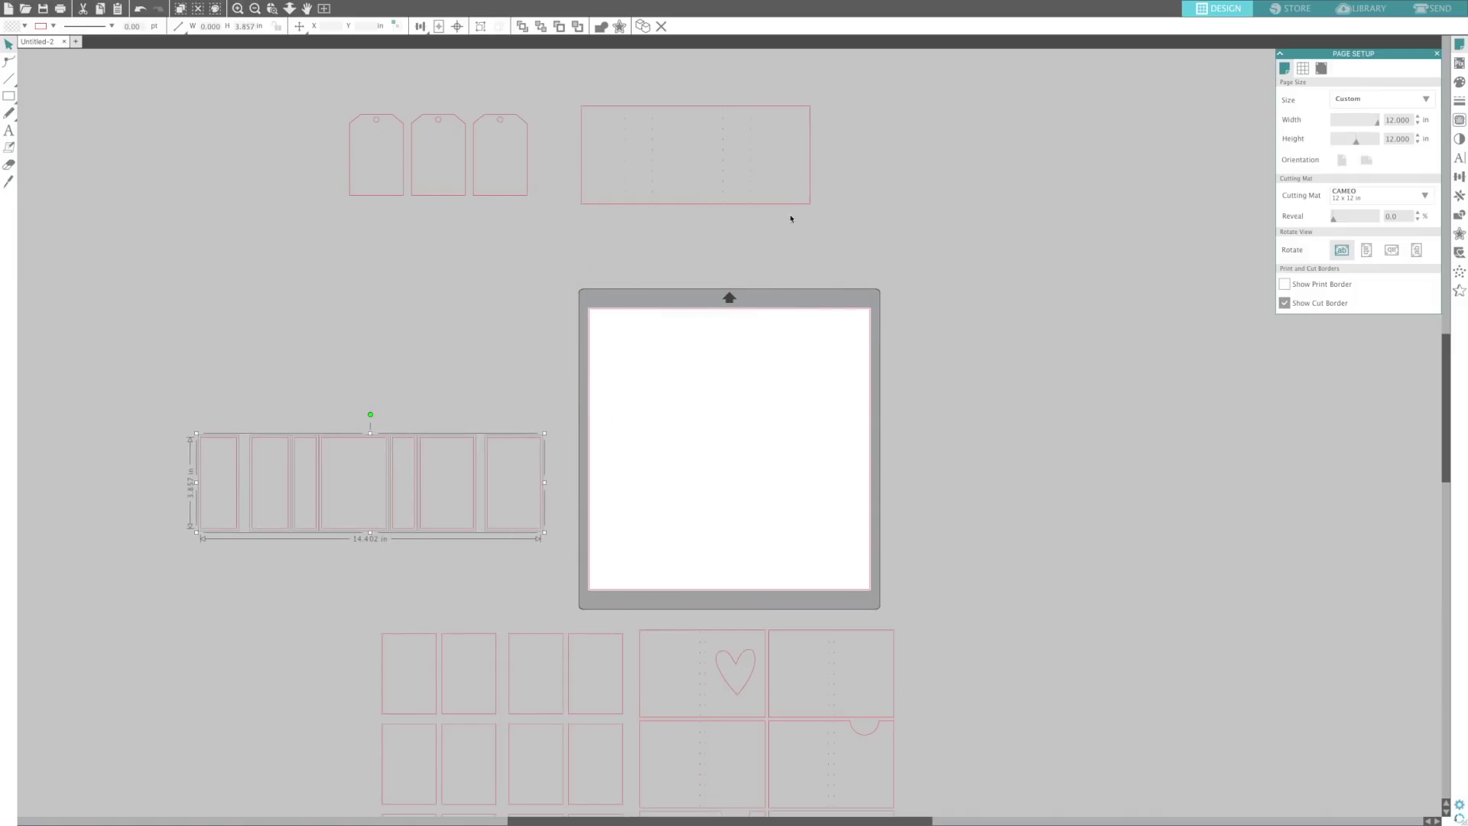
Step: Place the large rectangle with the perforated fold lines near the upper edge of the cutting mat
{"action": "left_click", "coordinate": [797, 207]}
{"action": "key", "text": "ctrl+z"}
{"action": "left_click", "coordinate": [825, 211]}
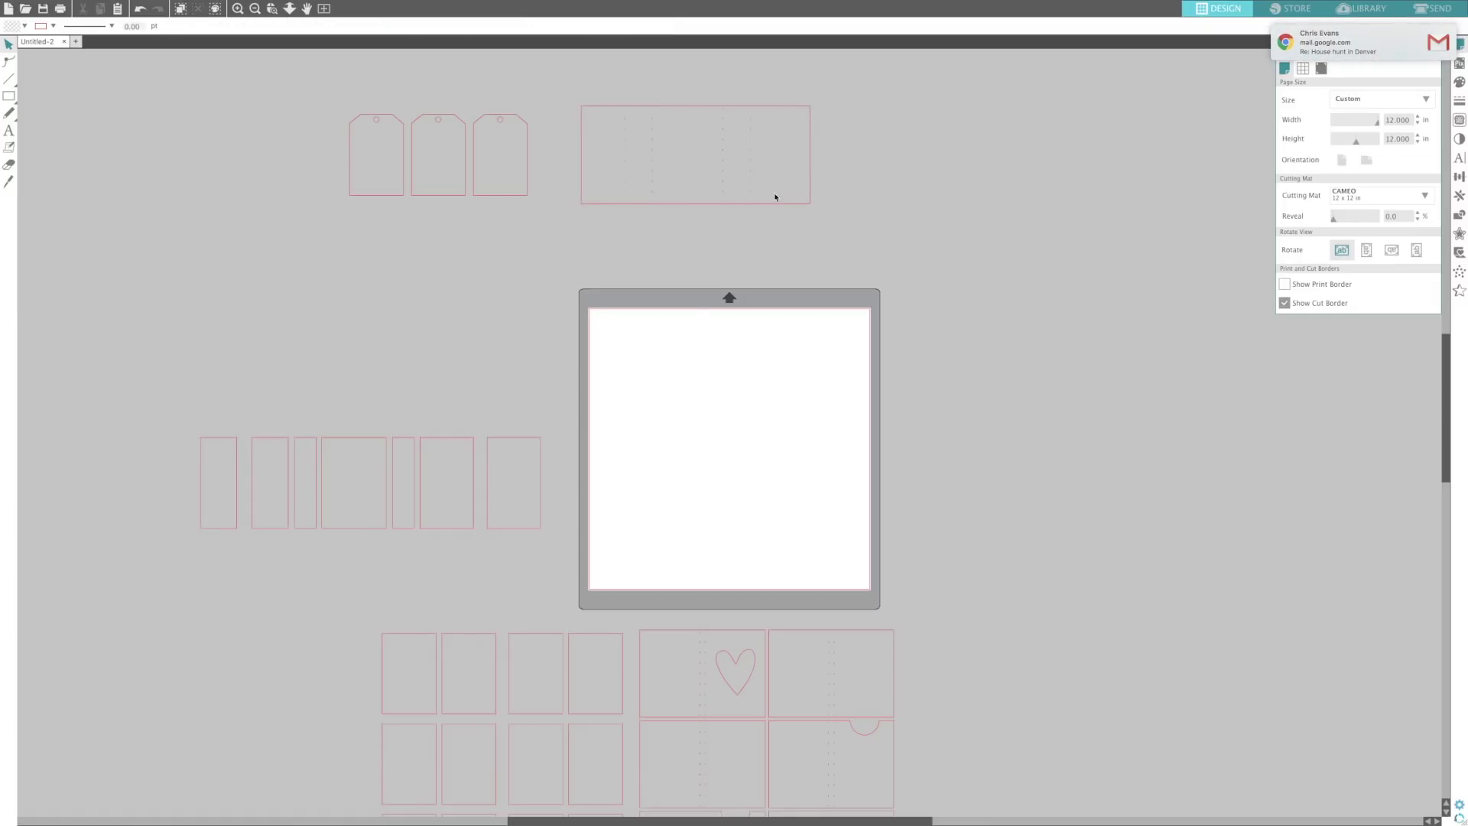
{"action": "left_click_drag", "start_coordinate": [822, 222], "coordinate": [588, 100]}
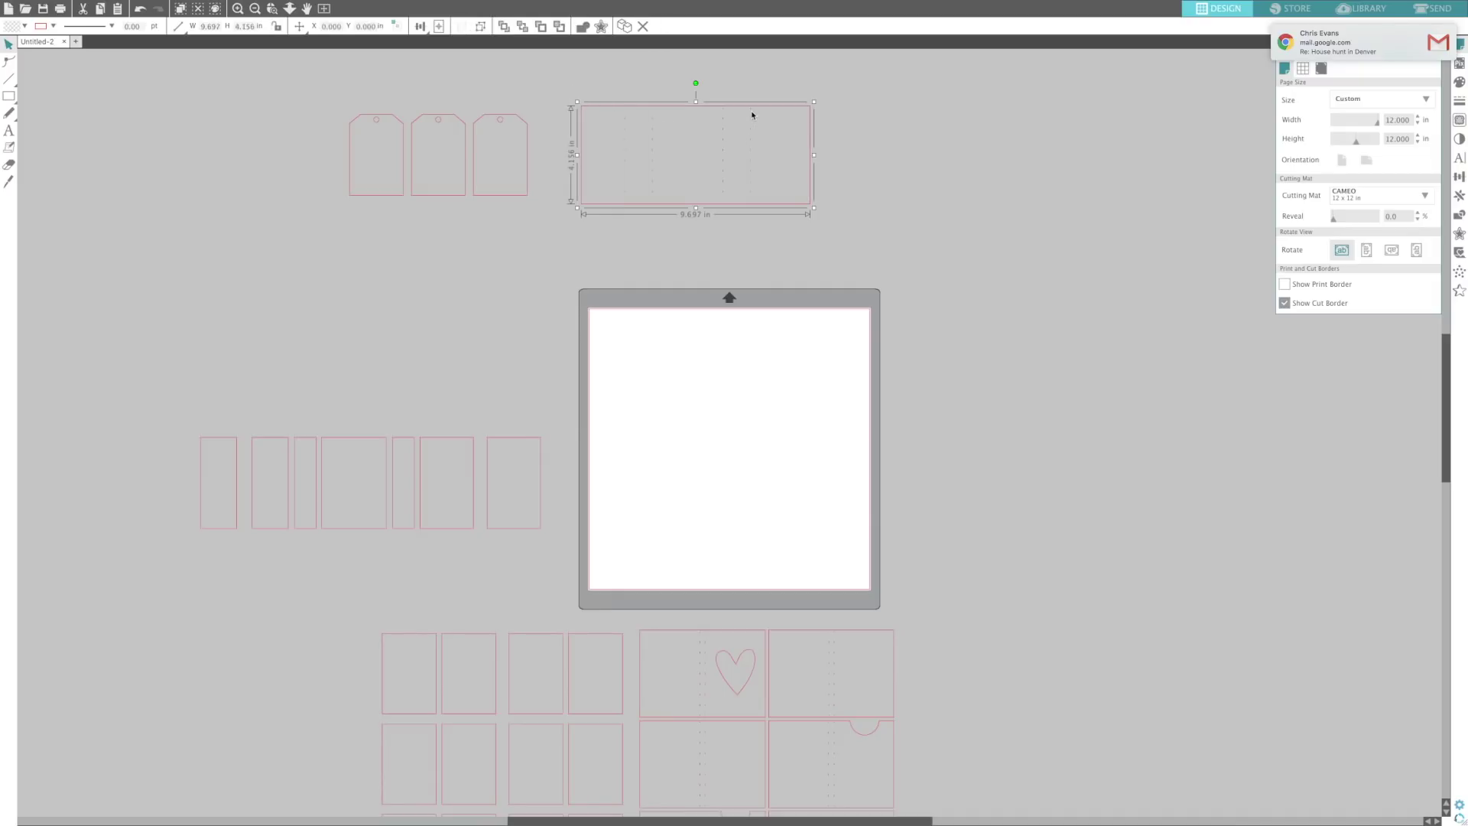
{"action": "left_click_drag", "start_coordinate": [753, 112], "coordinate": [787, 332]}
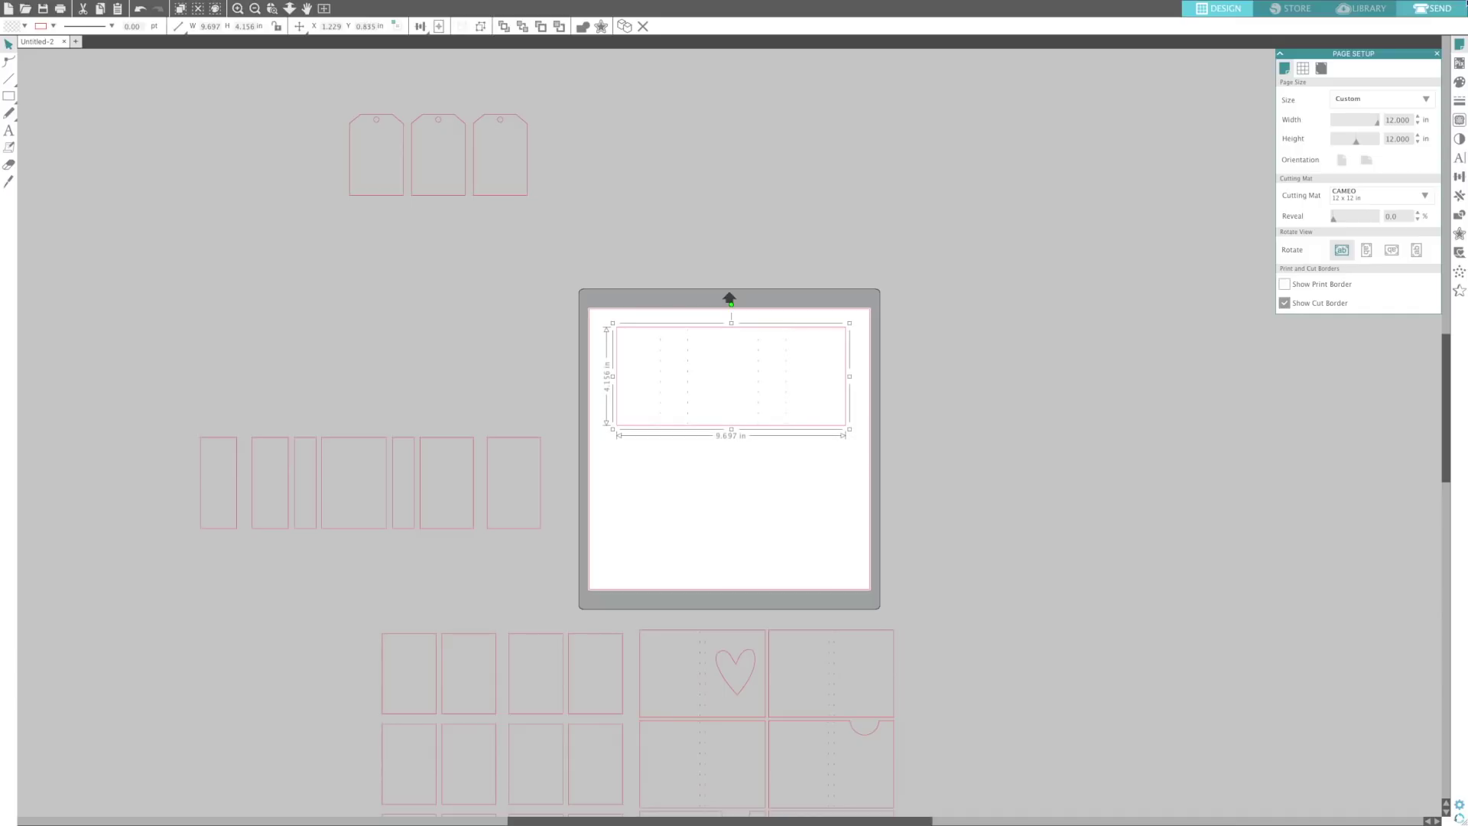
Step: Set the cutting tool to Ratchet Blade and send the large rectangle to the CAMEO 3 for cutting
{"action": "left_click", "coordinate": [1439, 10]}
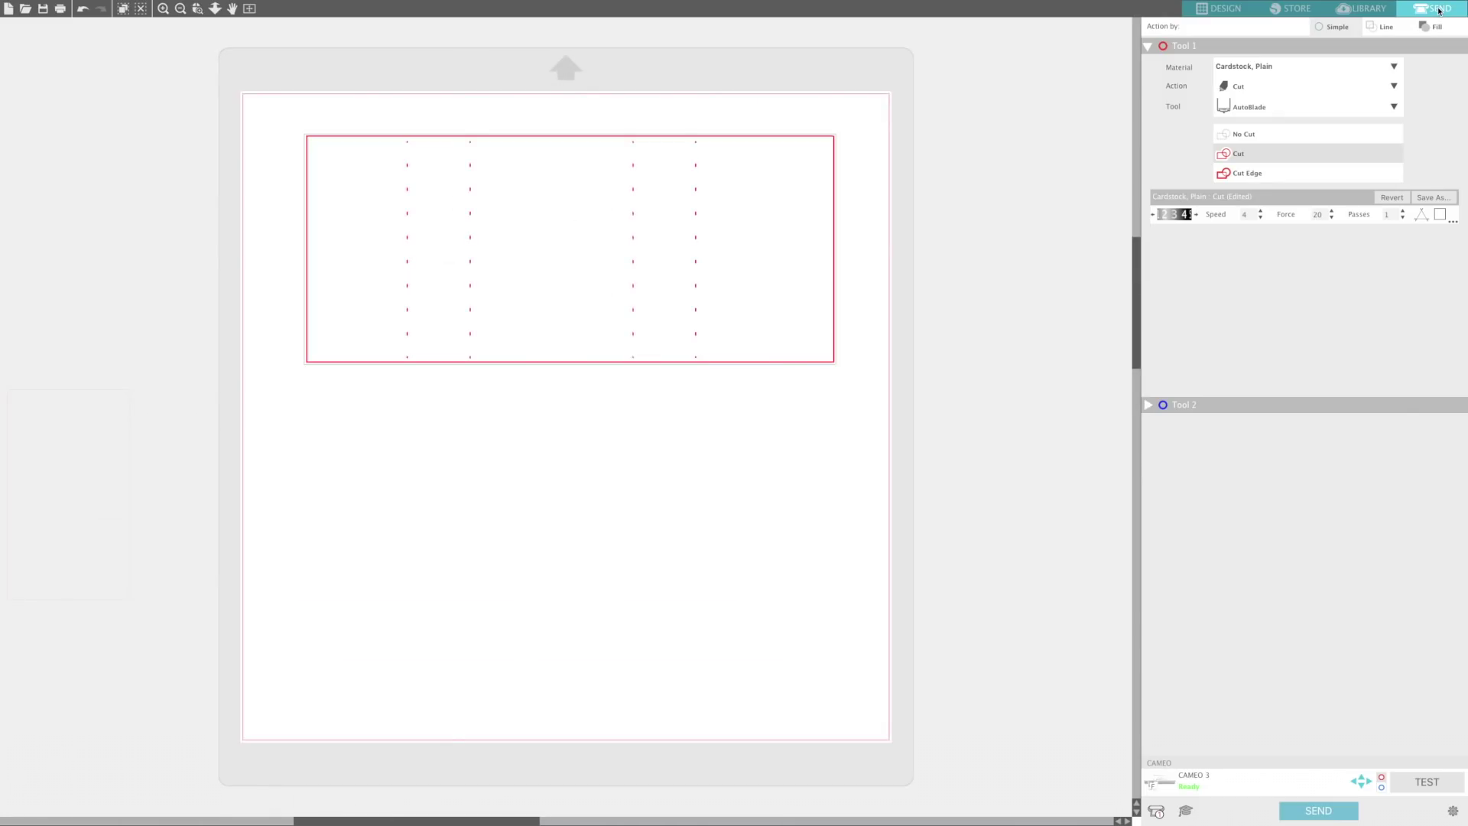
{"action": "left_click", "coordinate": [1264, 108]}
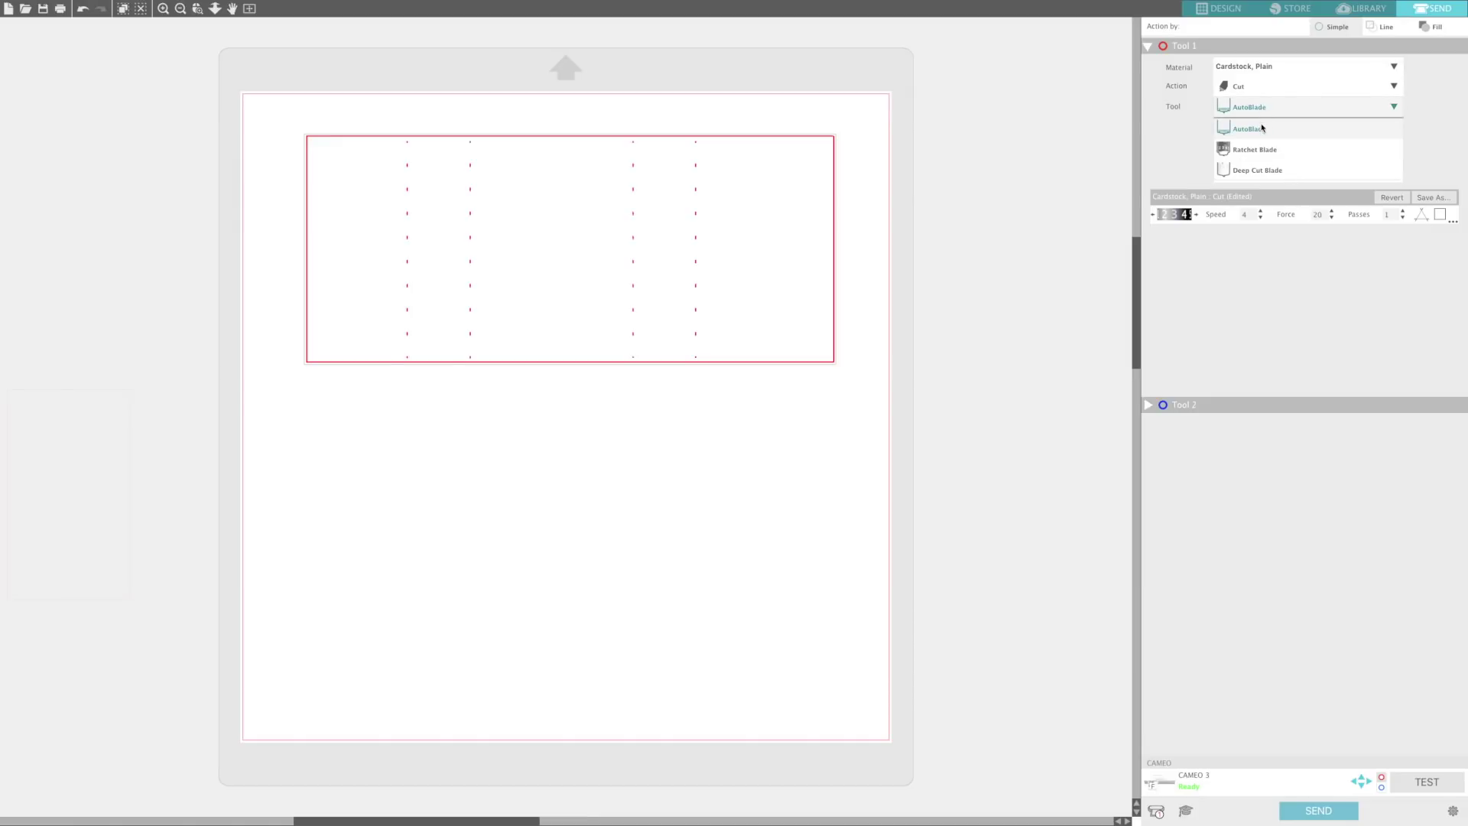
{"action": "left_click", "coordinate": [1259, 154]}
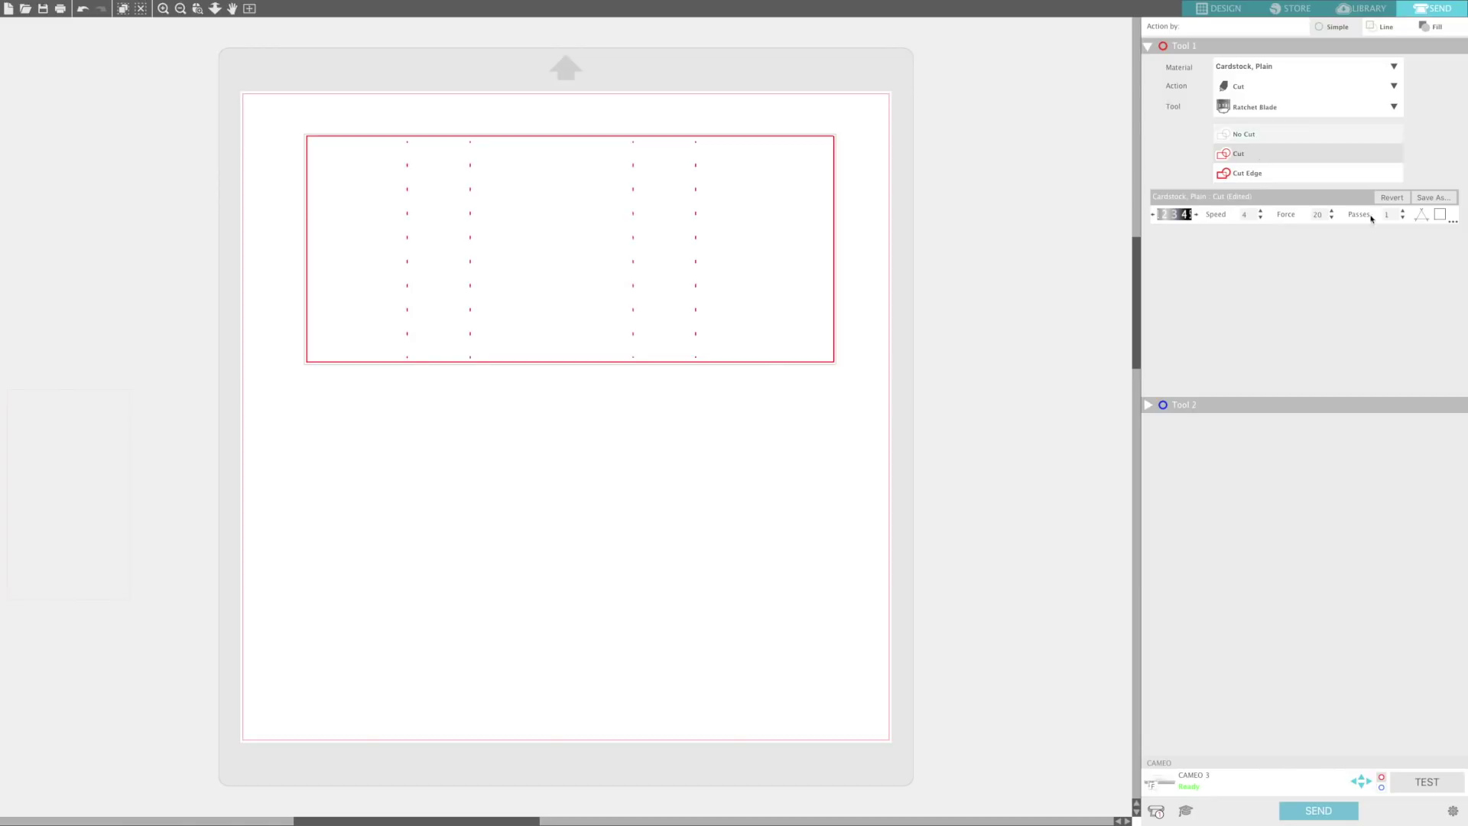
{"action": "left_click", "coordinate": [1301, 812]}
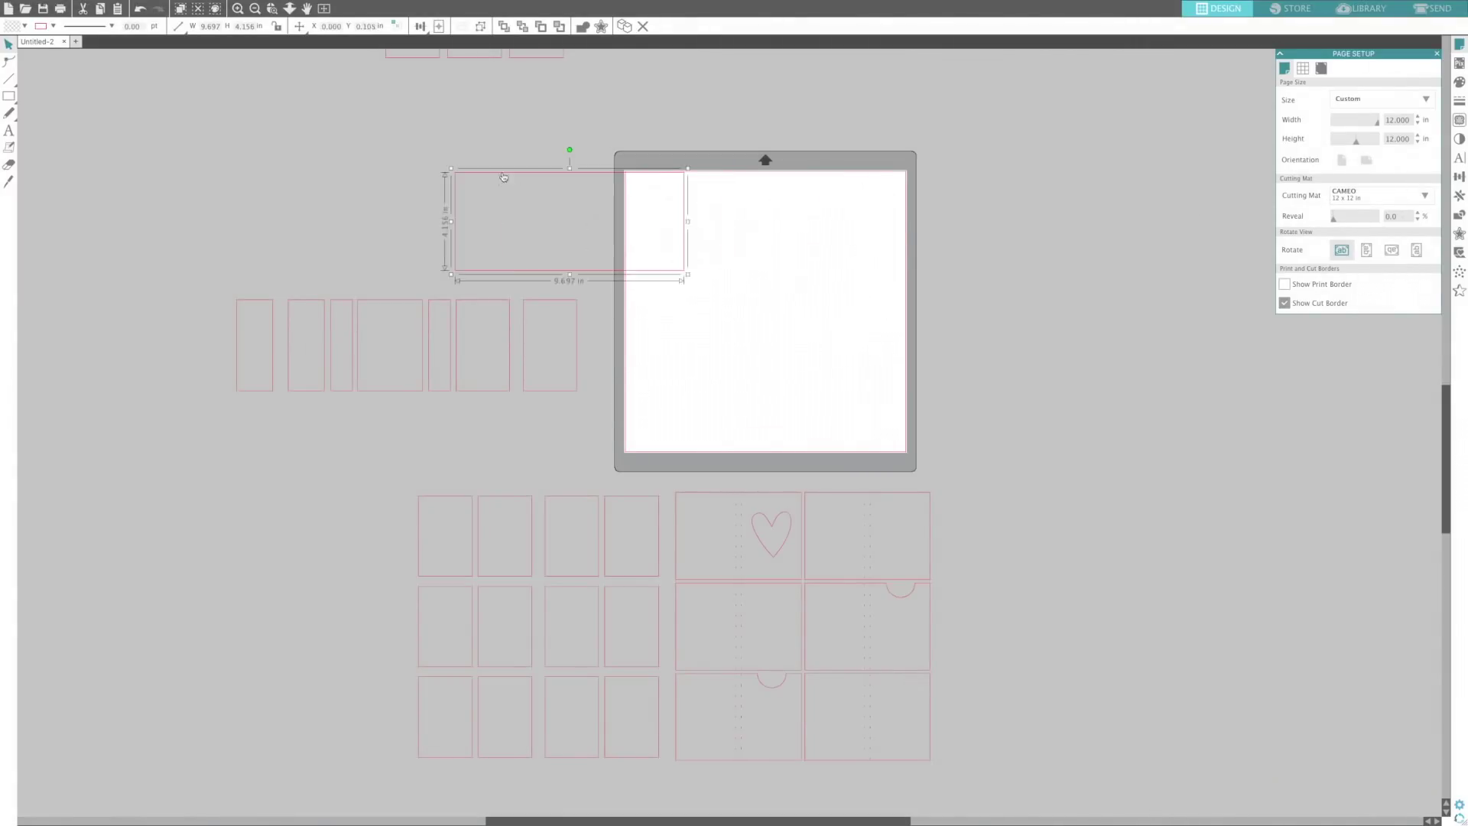
Step: Move the large perforated rectangle off the mat and place the block of six folding cards, including the heart card, on it
{"action": "left_click_drag", "start_coordinate": [504, 177], "coordinate": [389, 165]}
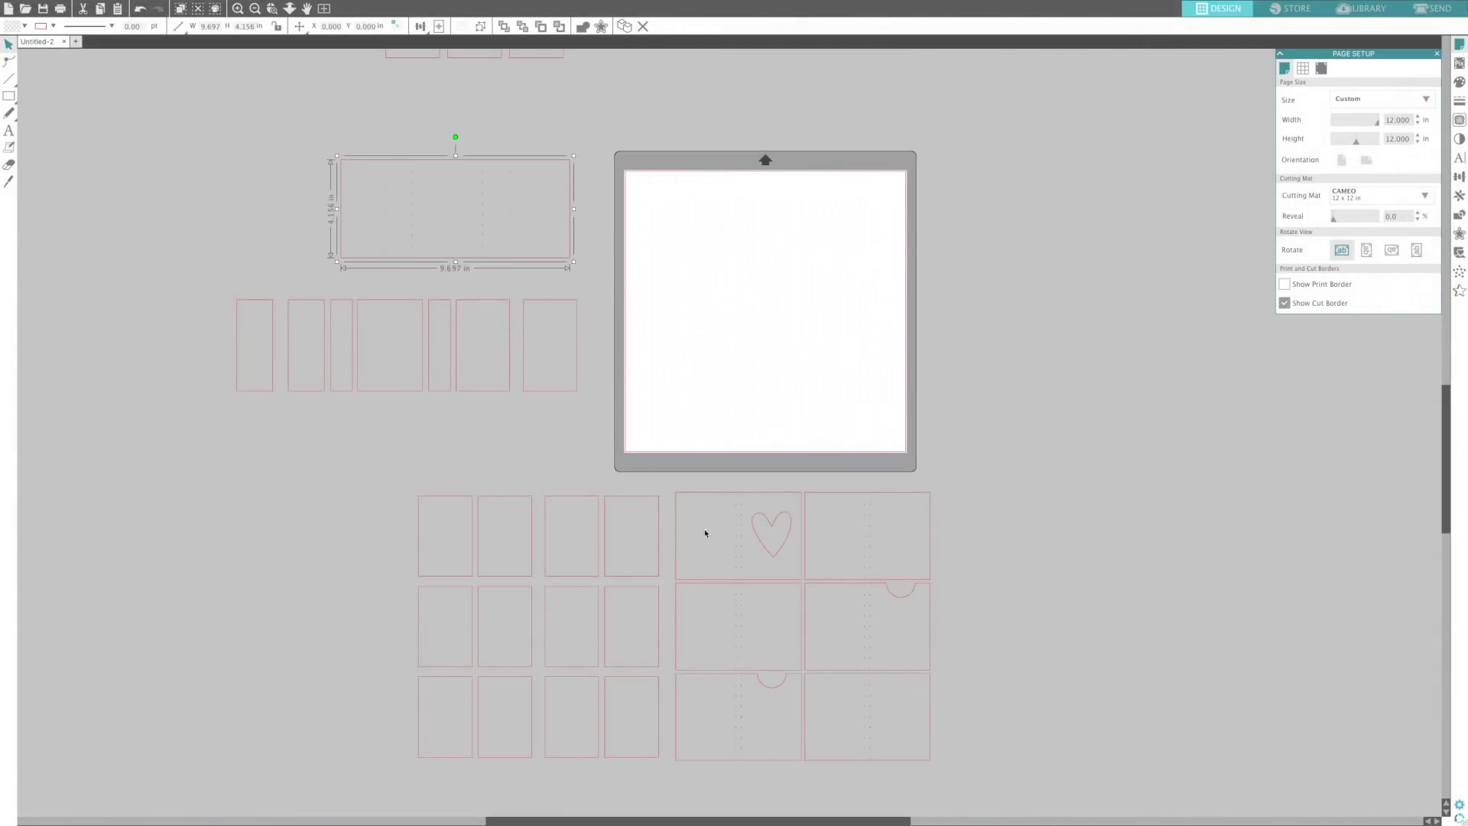
{"action": "left_click", "coordinate": [865, 657]}
{"action": "scroll", "coordinate": [865, 656], "scroll_direction": "down", "scroll_amount": 1}
{"action": "left_click_drag", "start_coordinate": [850, 636], "coordinate": [816, 319]}
{"action": "scroll", "coordinate": [906, 391], "scroll_direction": "up", "scroll_amount": 1}
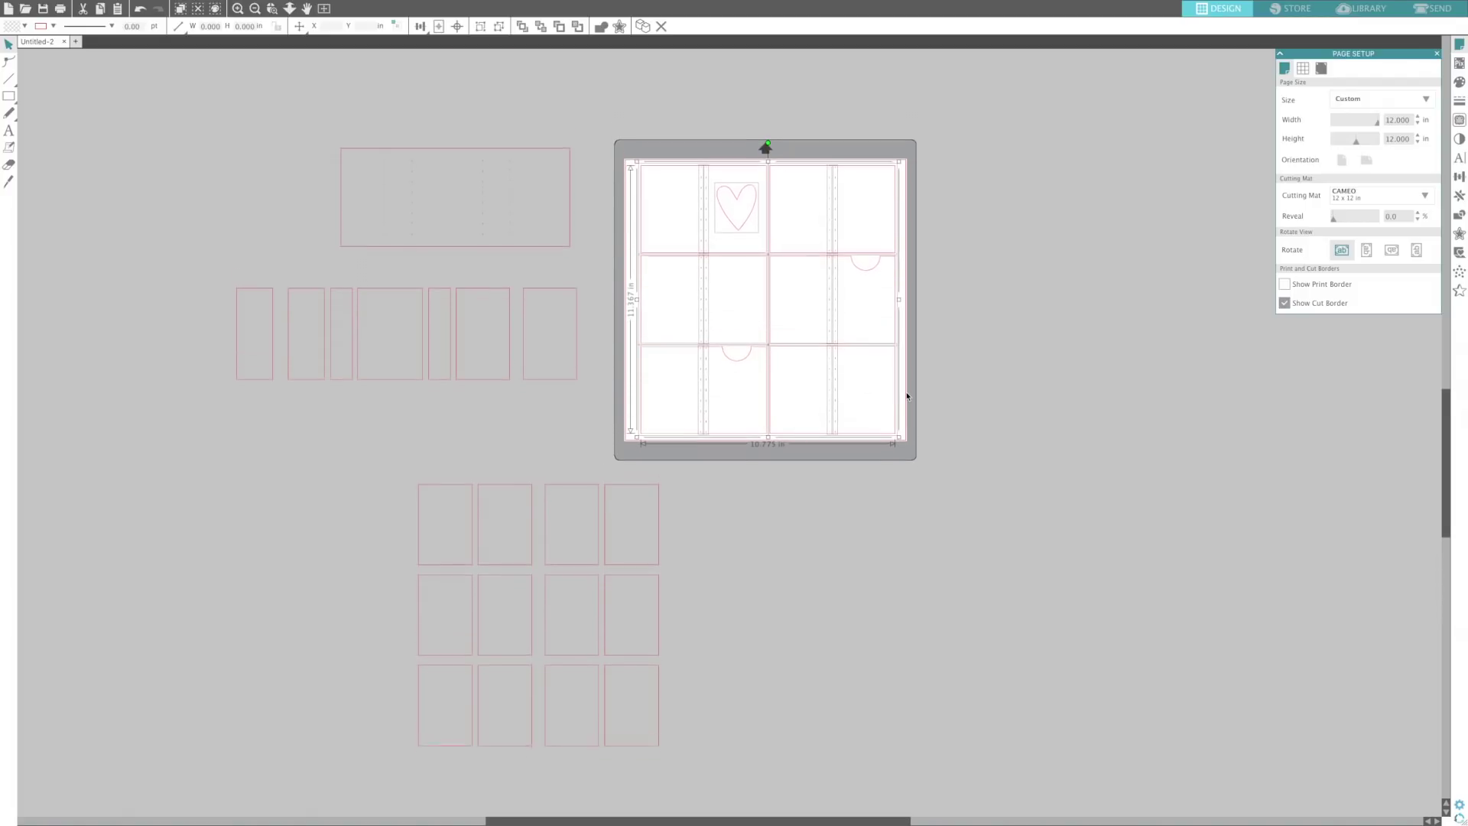
{"action": "scroll", "coordinate": [956, 406], "scroll_direction": "up", "scroll_amount": 1}
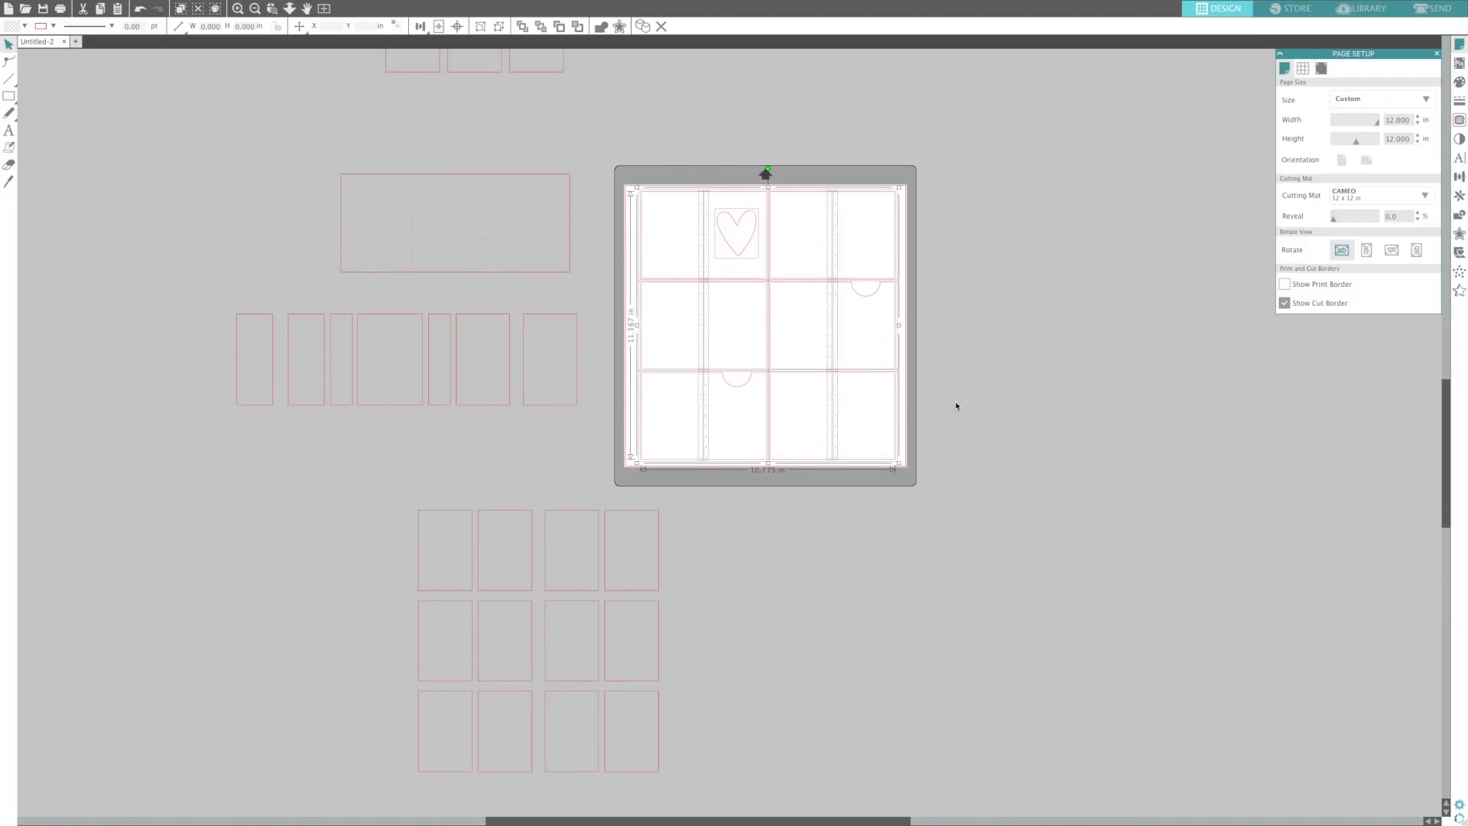
{"action": "left_click", "coordinate": [956, 405]}
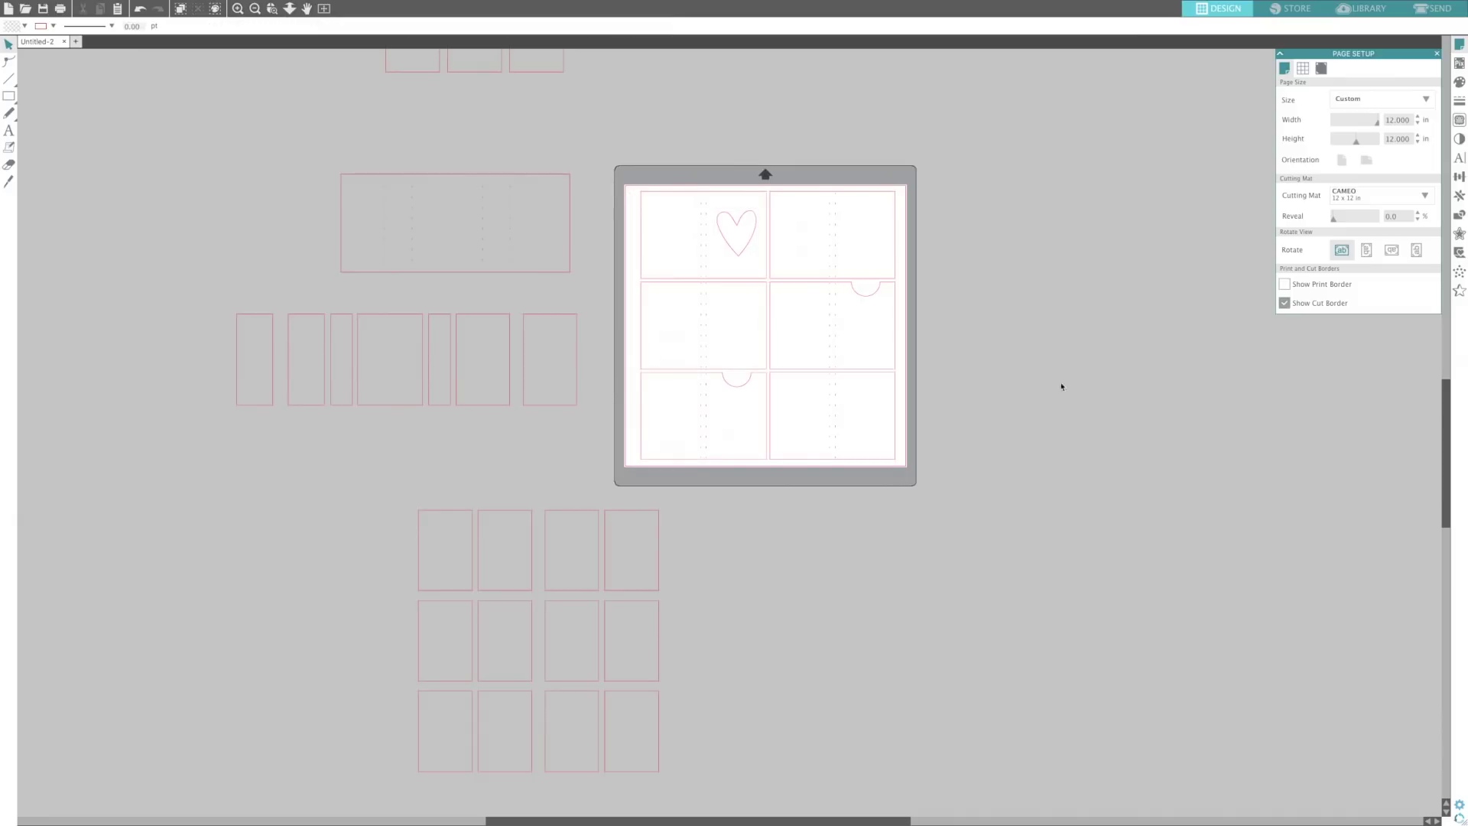
Step: Check the six-card layout in the send view and display the grid on the page
{"action": "left_click", "coordinate": [1435, 8]}
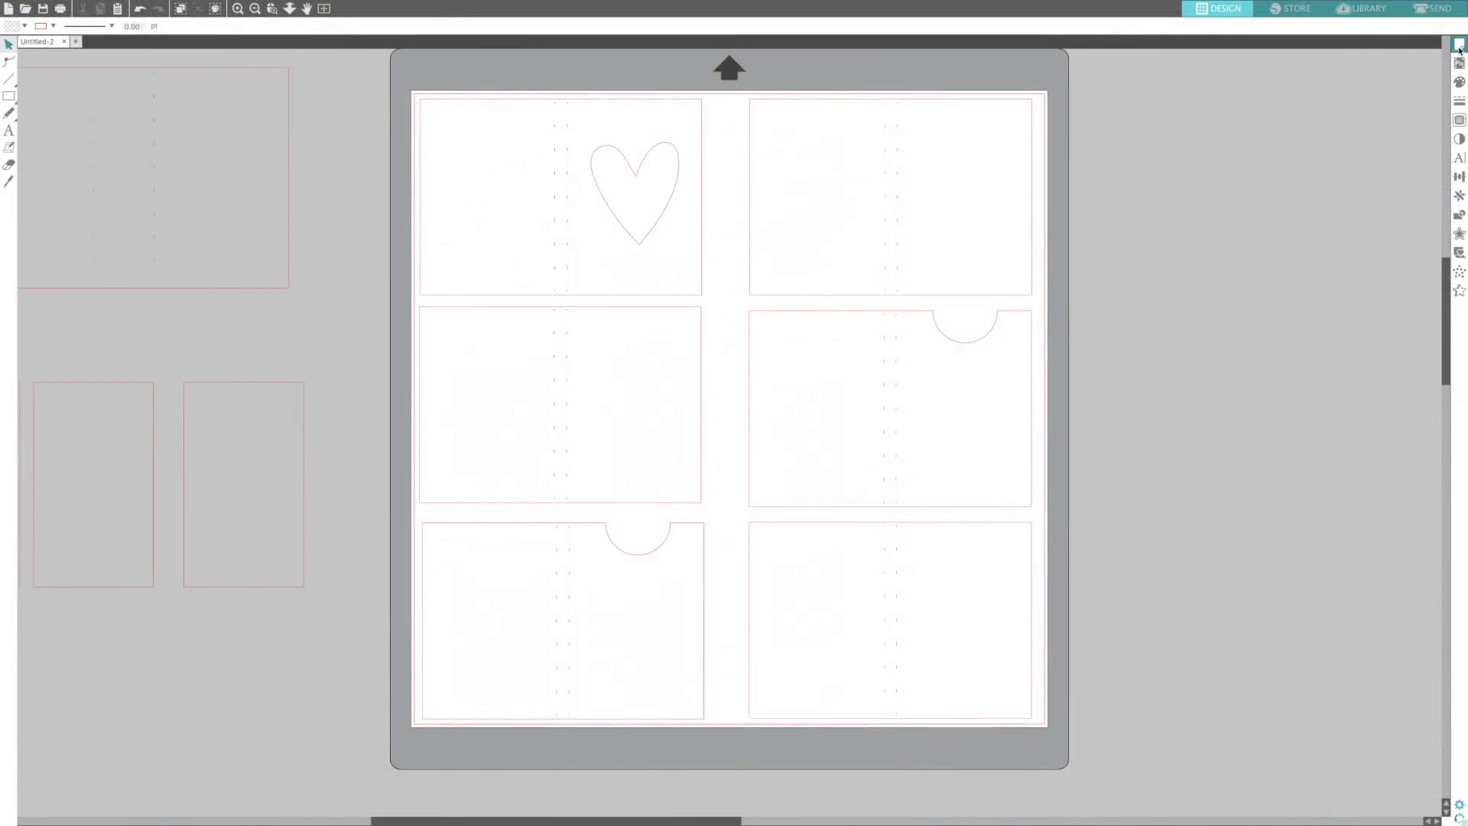
{"action": "left_click", "coordinate": [1457, 46]}
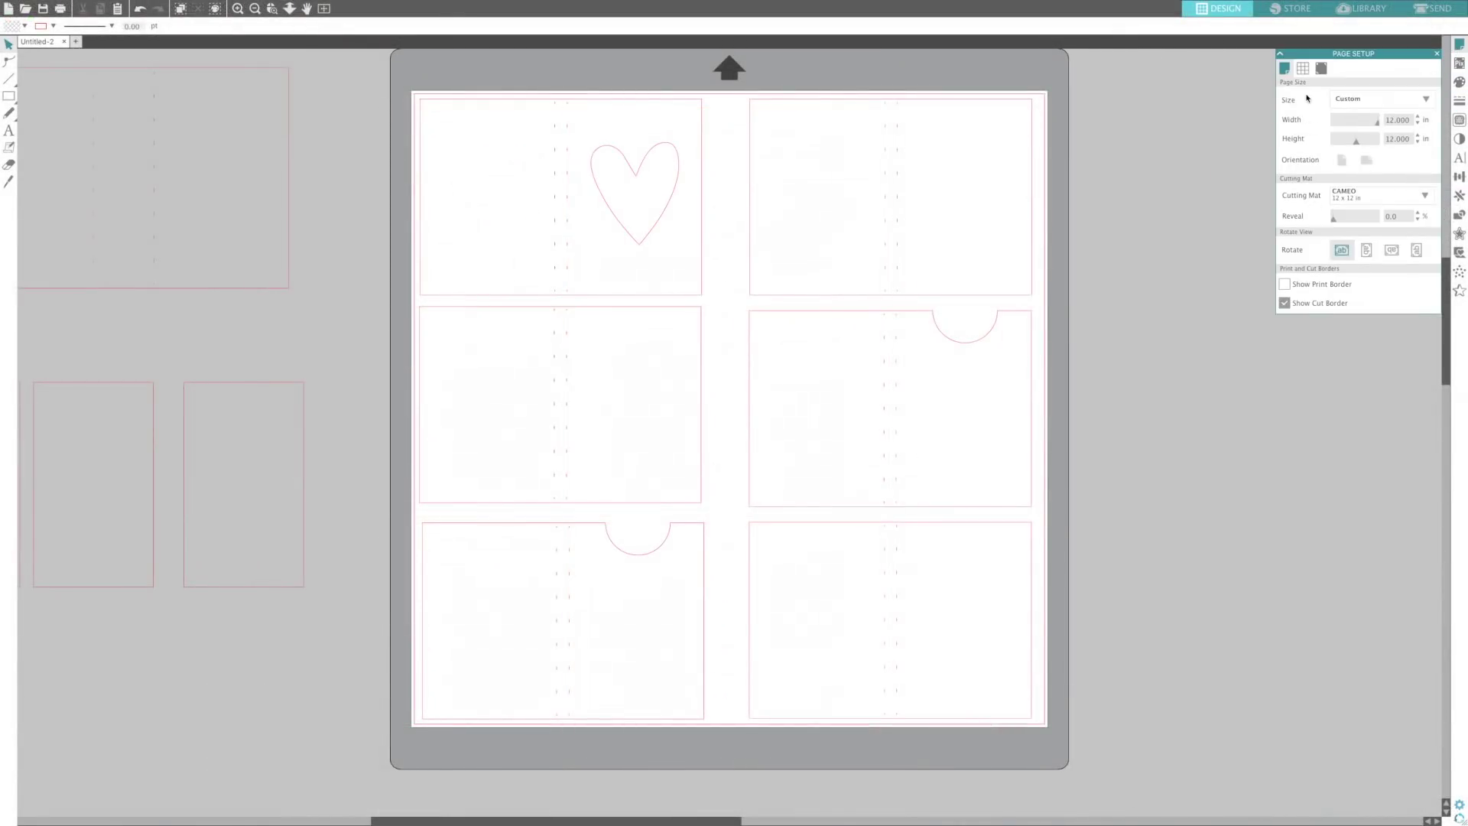
{"action": "left_click", "coordinate": [1304, 68]}
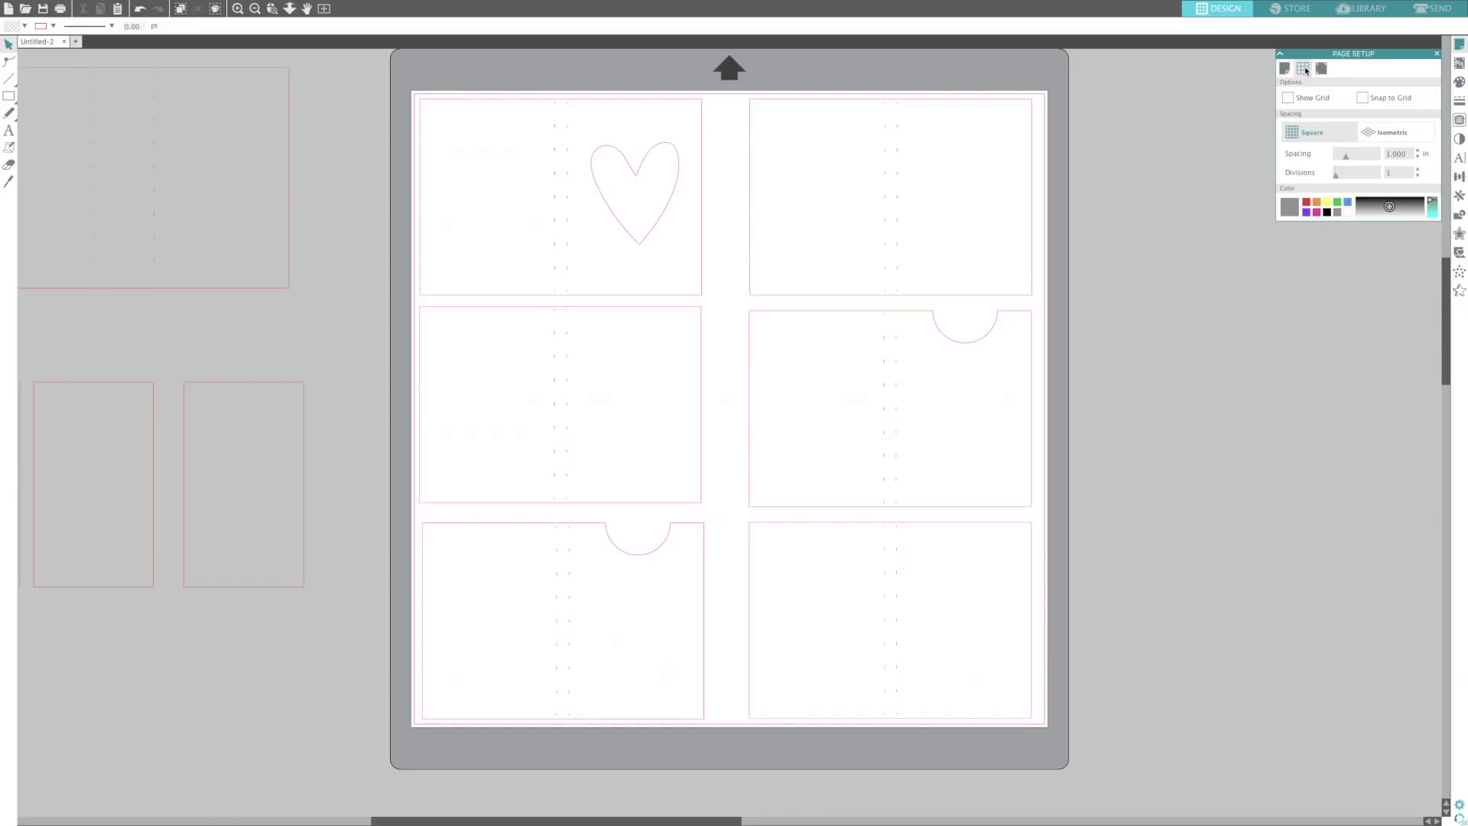
{"action": "left_click", "coordinate": [1288, 98]}
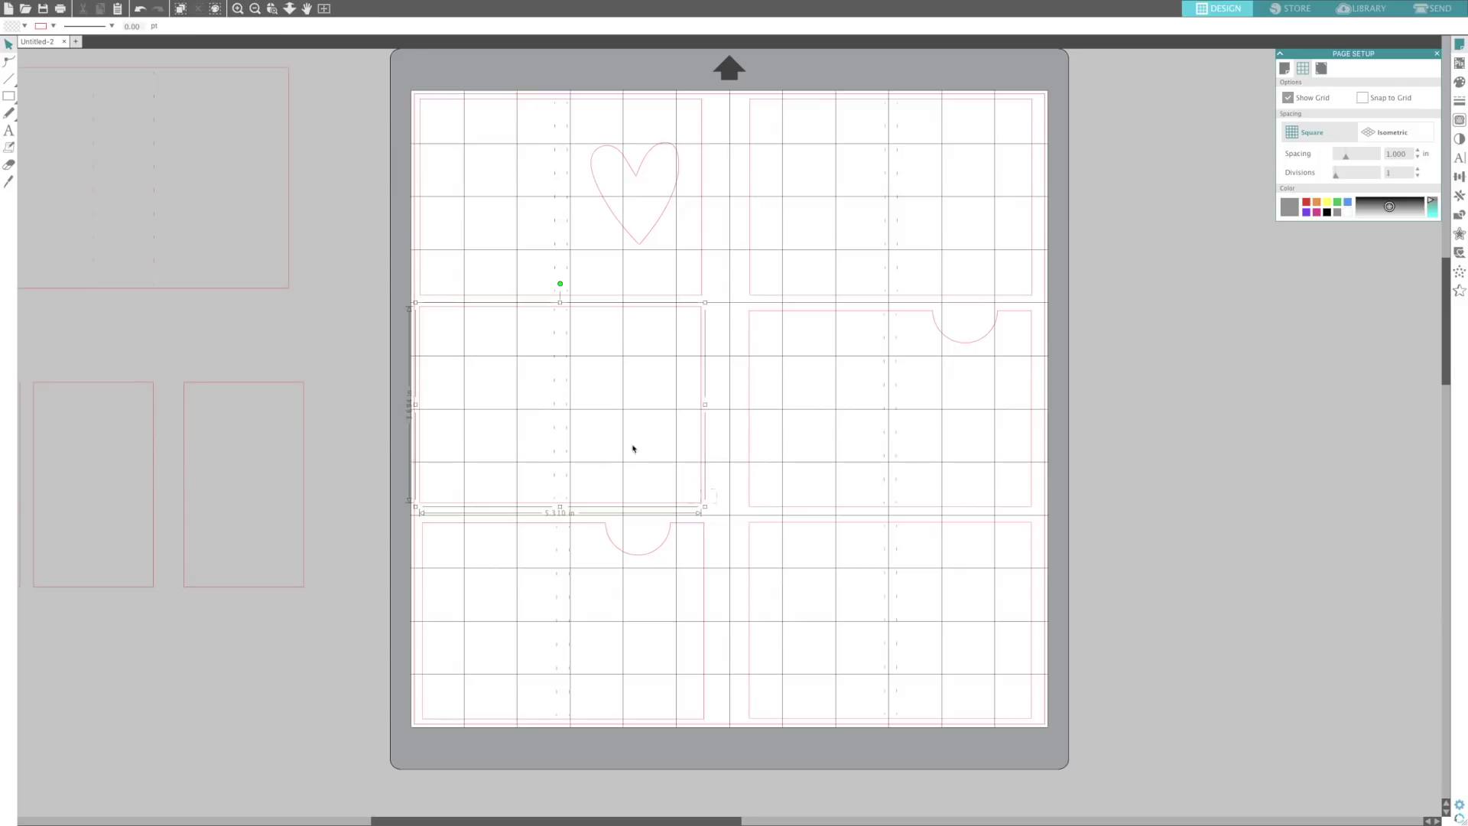
Step: Nudge the plain card in the middle of the first column slightly inward from the mat's cut border
{"action": "left_click", "coordinate": [701, 493]}
{"action": "left_click_drag", "start_coordinate": [442, 311], "coordinate": [448, 315]}
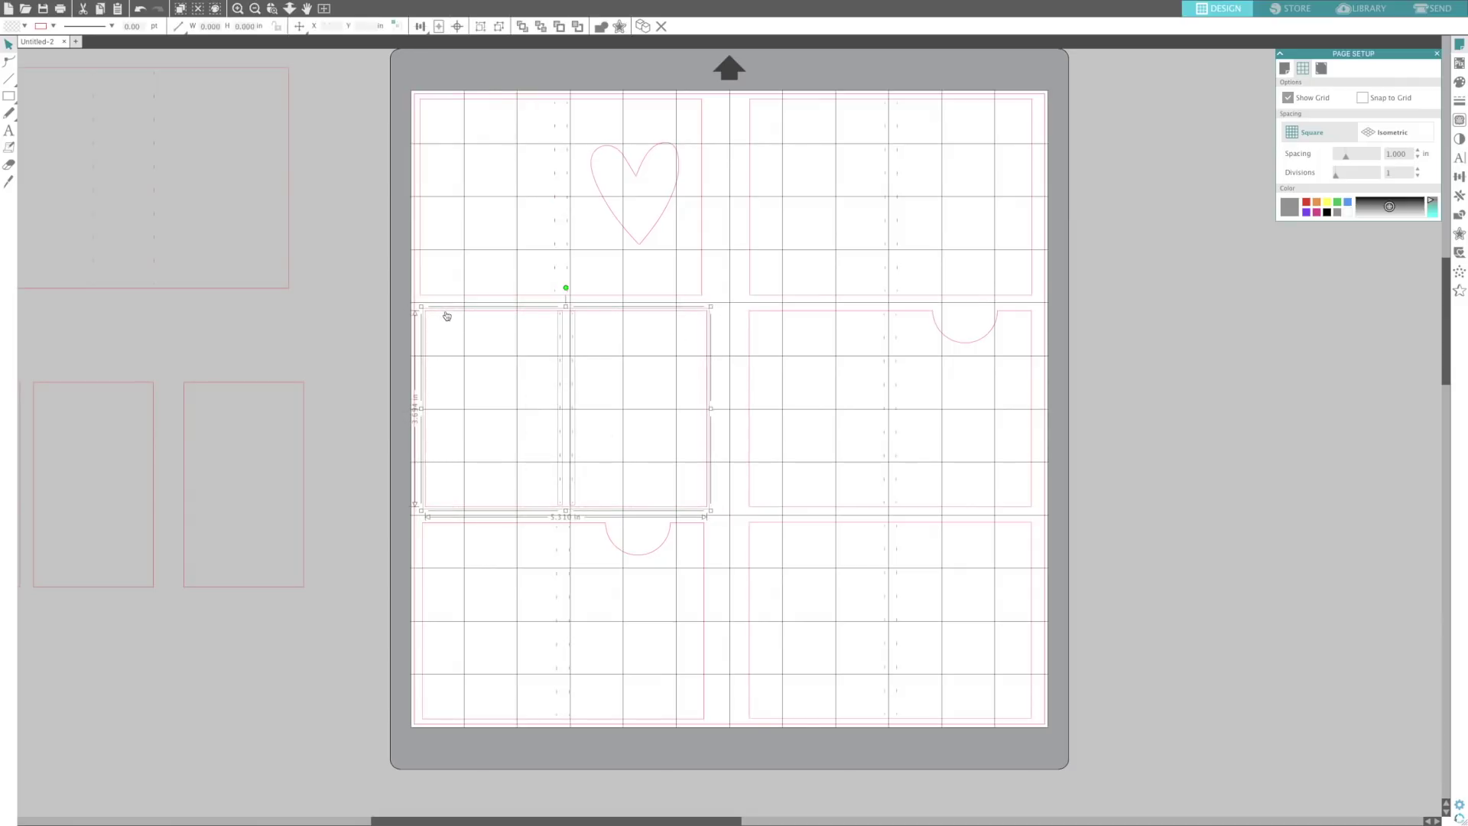
{"action": "left_click", "coordinate": [636, 740]}
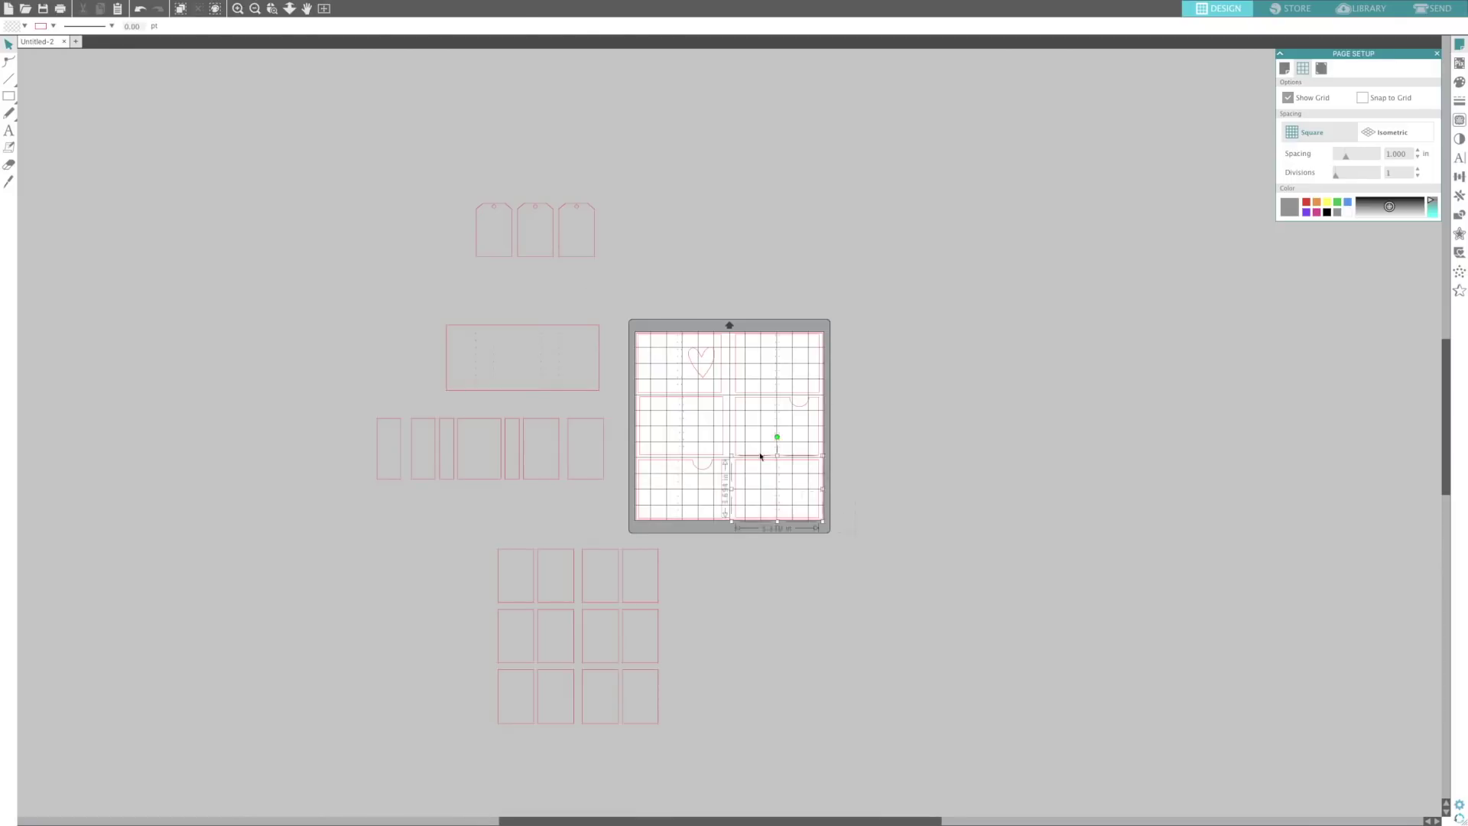
Step: Move the six cards off the mat to its right and place the large perforated rectangle above them
{"action": "key", "text": "ctrl+a"}
{"action": "left_click_drag", "start_coordinate": [644, 344], "coordinate": [878, 354]}
{"action": "left_click_drag", "start_coordinate": [621, 396], "coordinate": [890, 275]}
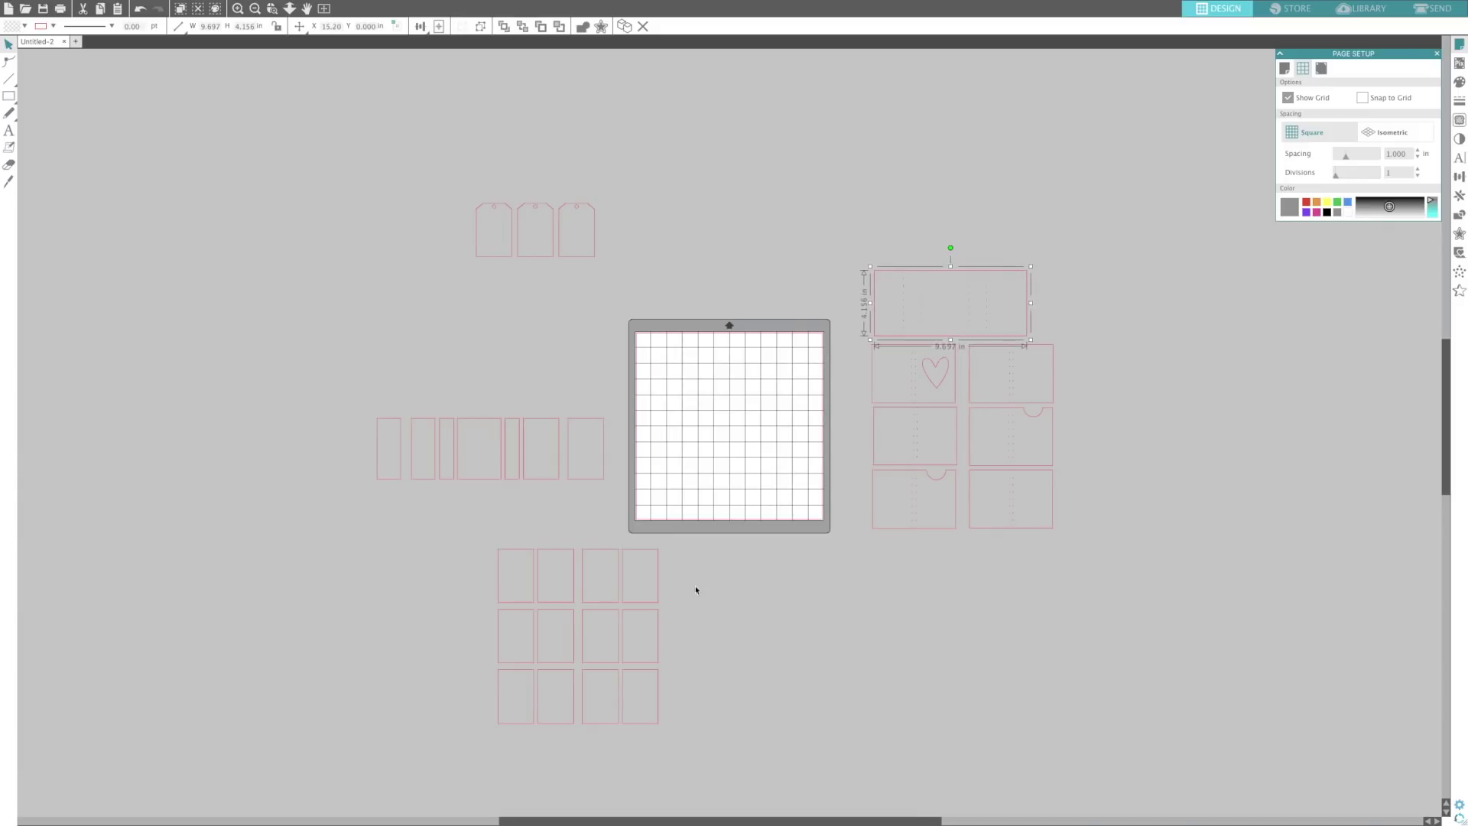
Step: Place the block of twelve small rectangles on the cutting mat
{"action": "left_click_drag", "start_coordinate": [688, 740], "coordinate": [662, 341]}
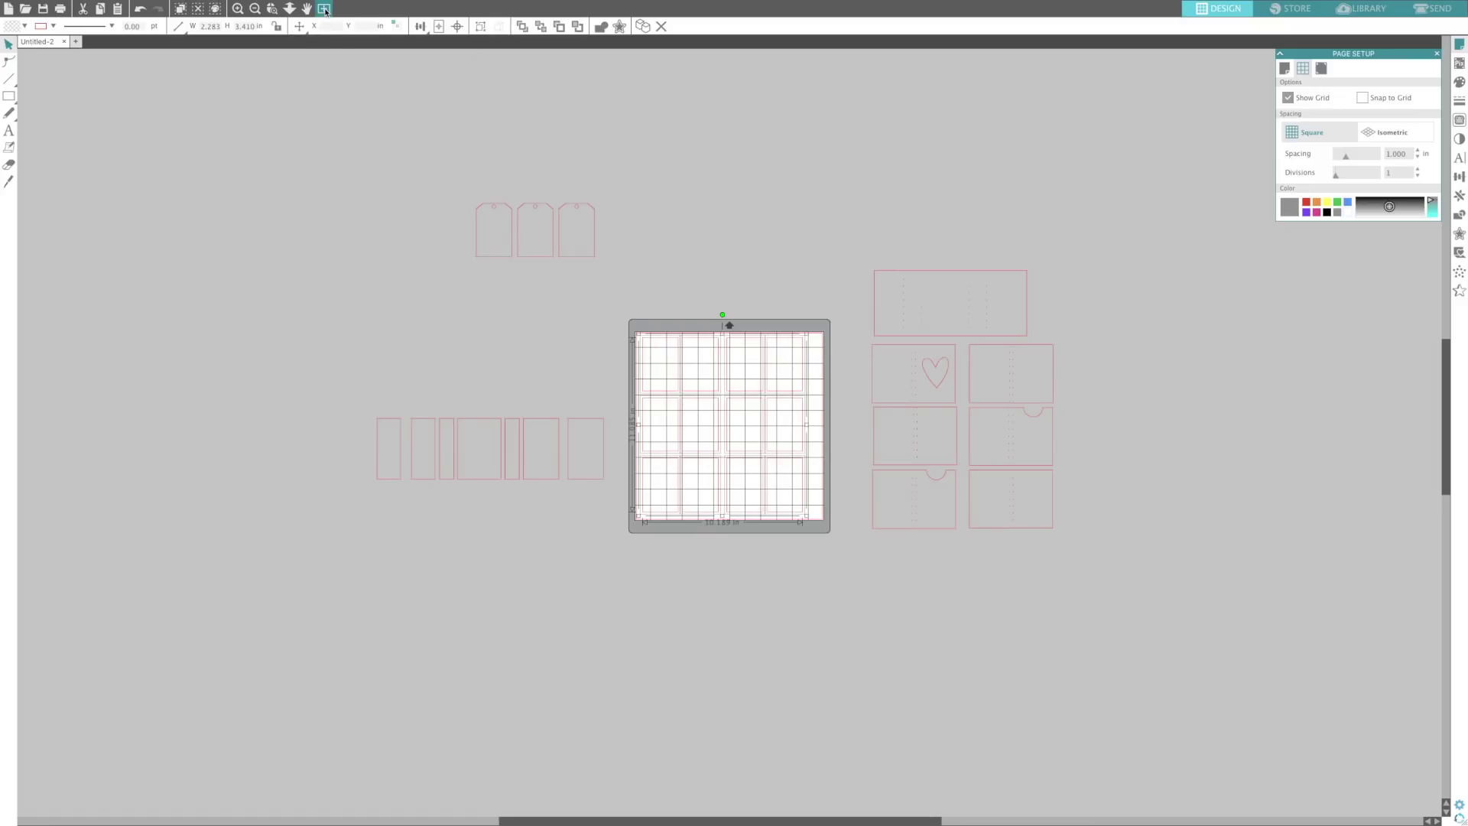
{"action": "left_click", "coordinate": [325, 9]}
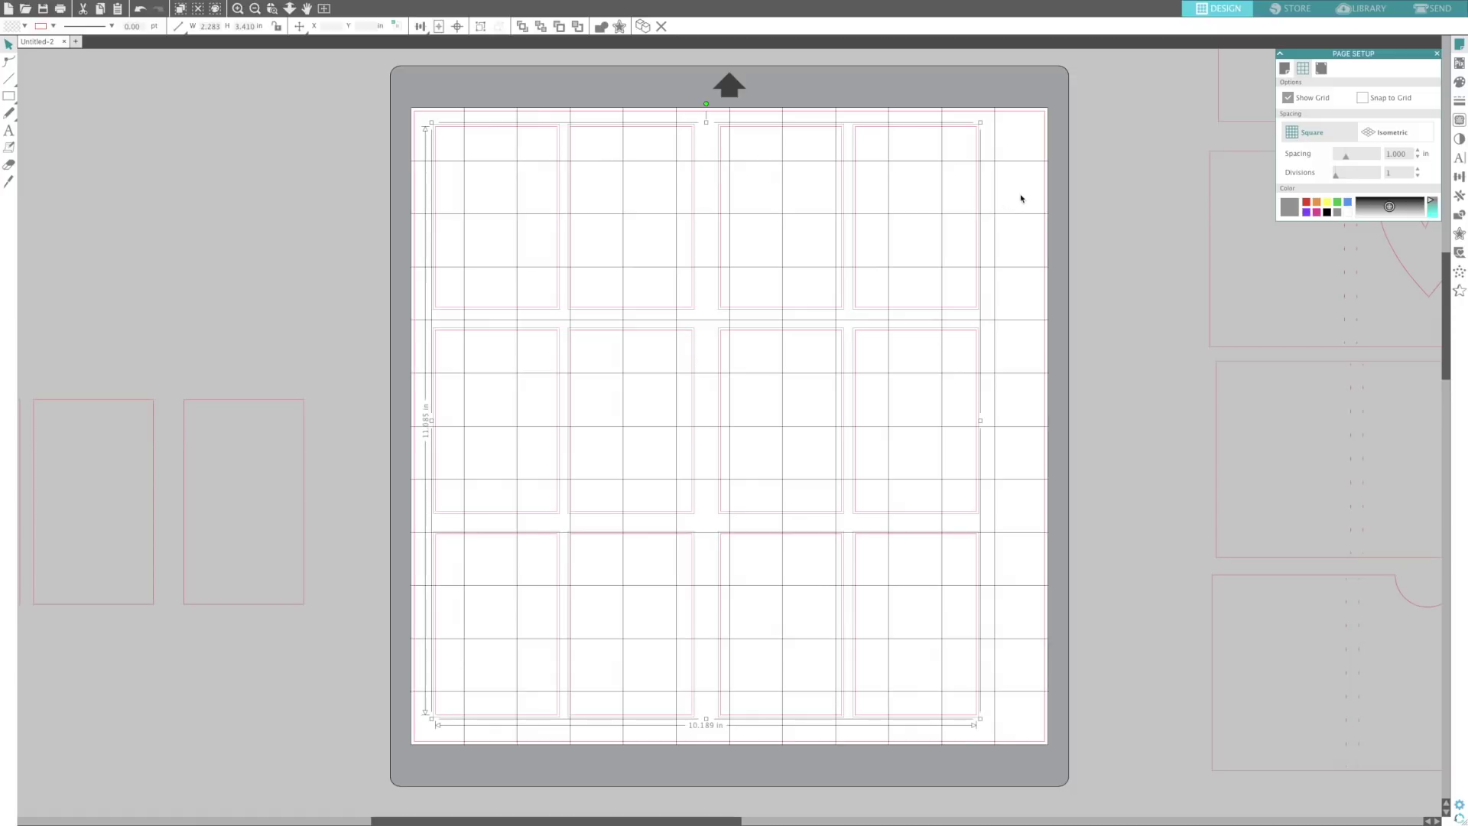
{"action": "left_click", "coordinate": [565, 107]}
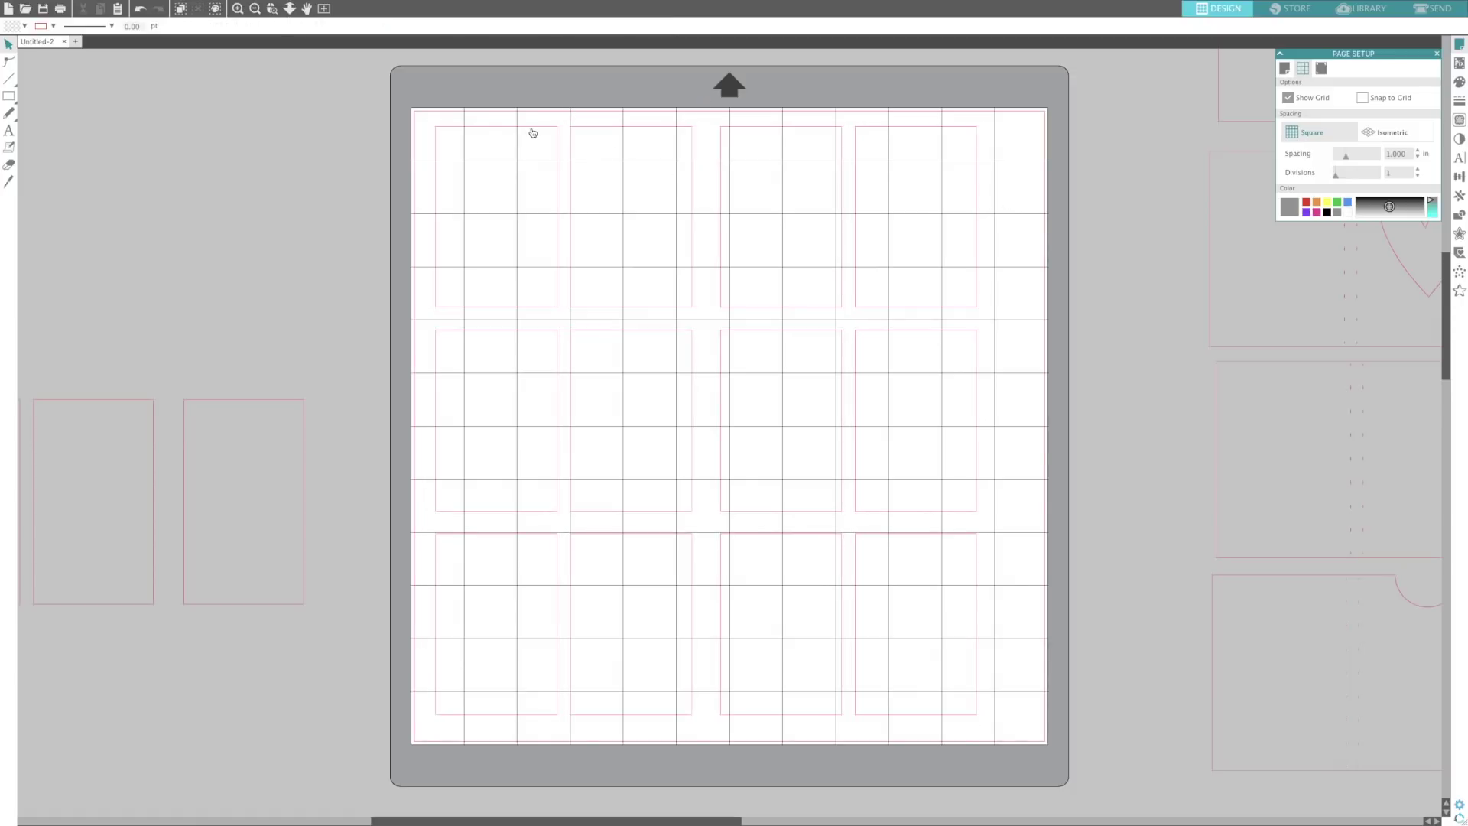
Step: Spread the four rectangles of the first row across the mat's width with wider gaps between them
{"action": "left_click_drag", "start_coordinate": [530, 134], "coordinate": [527, 131]}
{"action": "left_click", "coordinate": [985, 132]}
{"action": "left_click_drag", "start_coordinate": [979, 133], "coordinate": [1032, 131]}
{"action": "left_click", "coordinate": [1032, 131]}
{"action": "left_click_drag", "start_coordinate": [816, 131], "coordinate": [842, 130]}
{"action": "left_click_drag", "start_coordinate": [693, 132], "coordinate": [712, 130]}
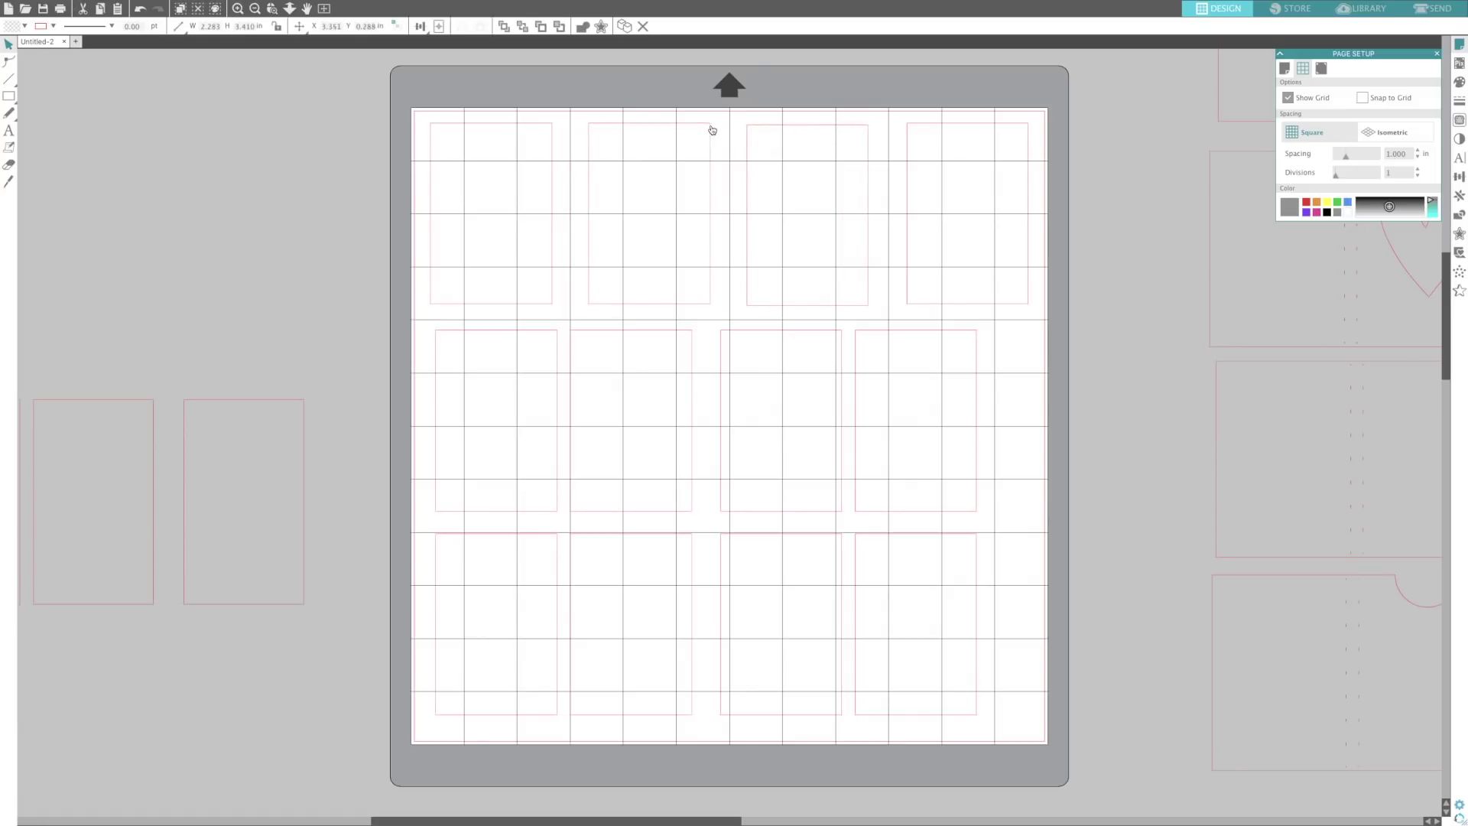
Step: Spread the four rectangles of the middle row to line up with the row above
{"action": "left_click_drag", "start_coordinate": [547, 328], "coordinate": [639, 334]}
{"action": "left_click", "coordinate": [774, 335]}
{"action": "left_click_drag", "start_coordinate": [965, 338], "coordinate": [1017, 338]}
{"action": "left_click_drag", "start_coordinate": [792, 333], "coordinate": [823, 334]}
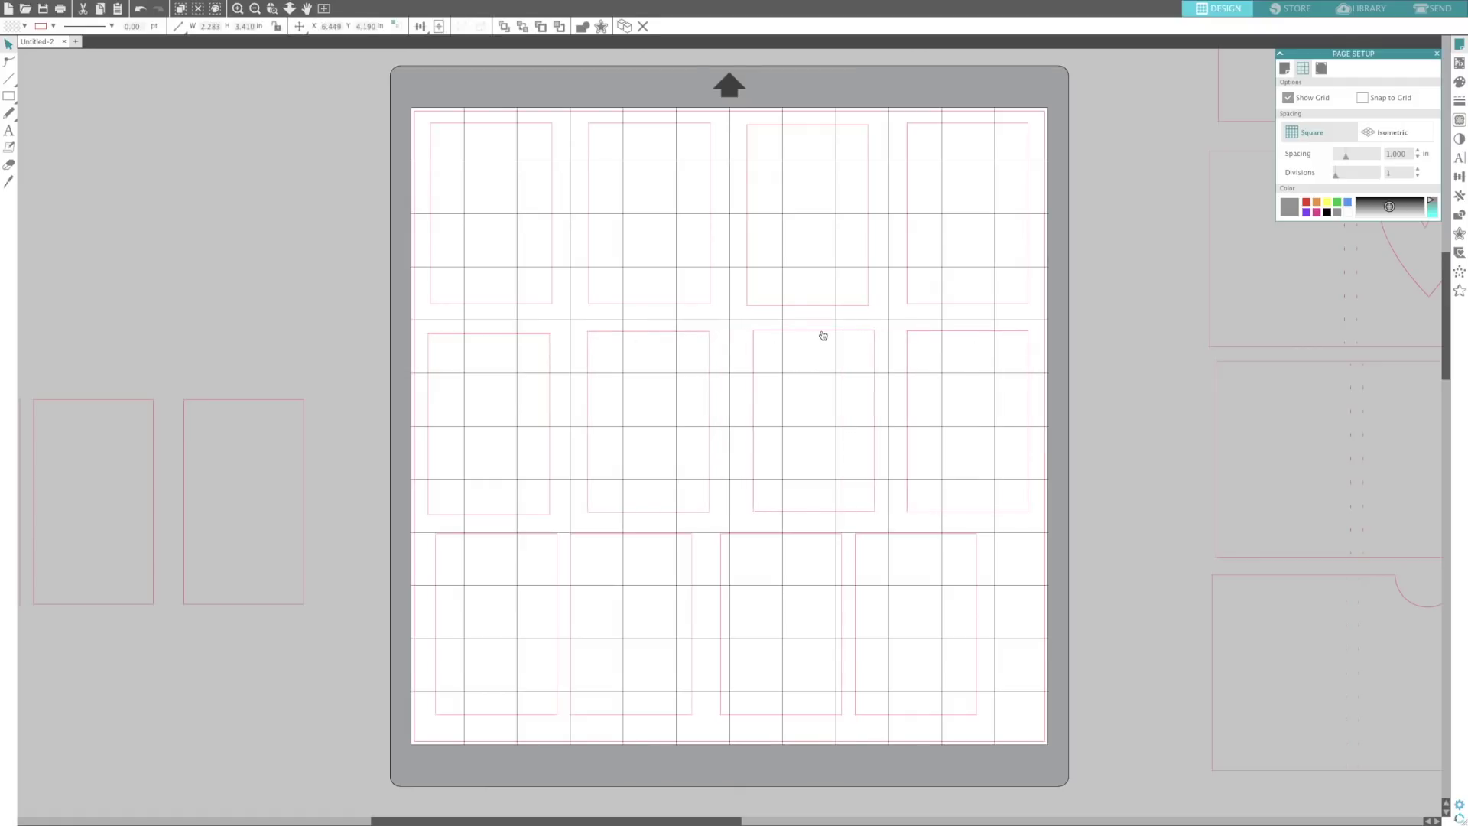
Step: Spread the four rectangles of the last row across the mat and shift them slightly down from the middle row
{"action": "left_click", "coordinate": [716, 447]}
{"action": "left_click_drag", "start_coordinate": [546, 545], "coordinate": [615, 552]}
{"action": "left_click", "coordinate": [565, 544]}
{"action": "left_click", "coordinate": [845, 540]}
{"action": "left_click_drag", "start_coordinate": [911, 537], "coordinate": [963, 551]}
{"action": "left_click", "coordinate": [808, 541]}
{"action": "left_click_drag", "start_coordinate": [809, 541], "coordinate": [833, 551]}
{"action": "left_click", "coordinate": [833, 551]}
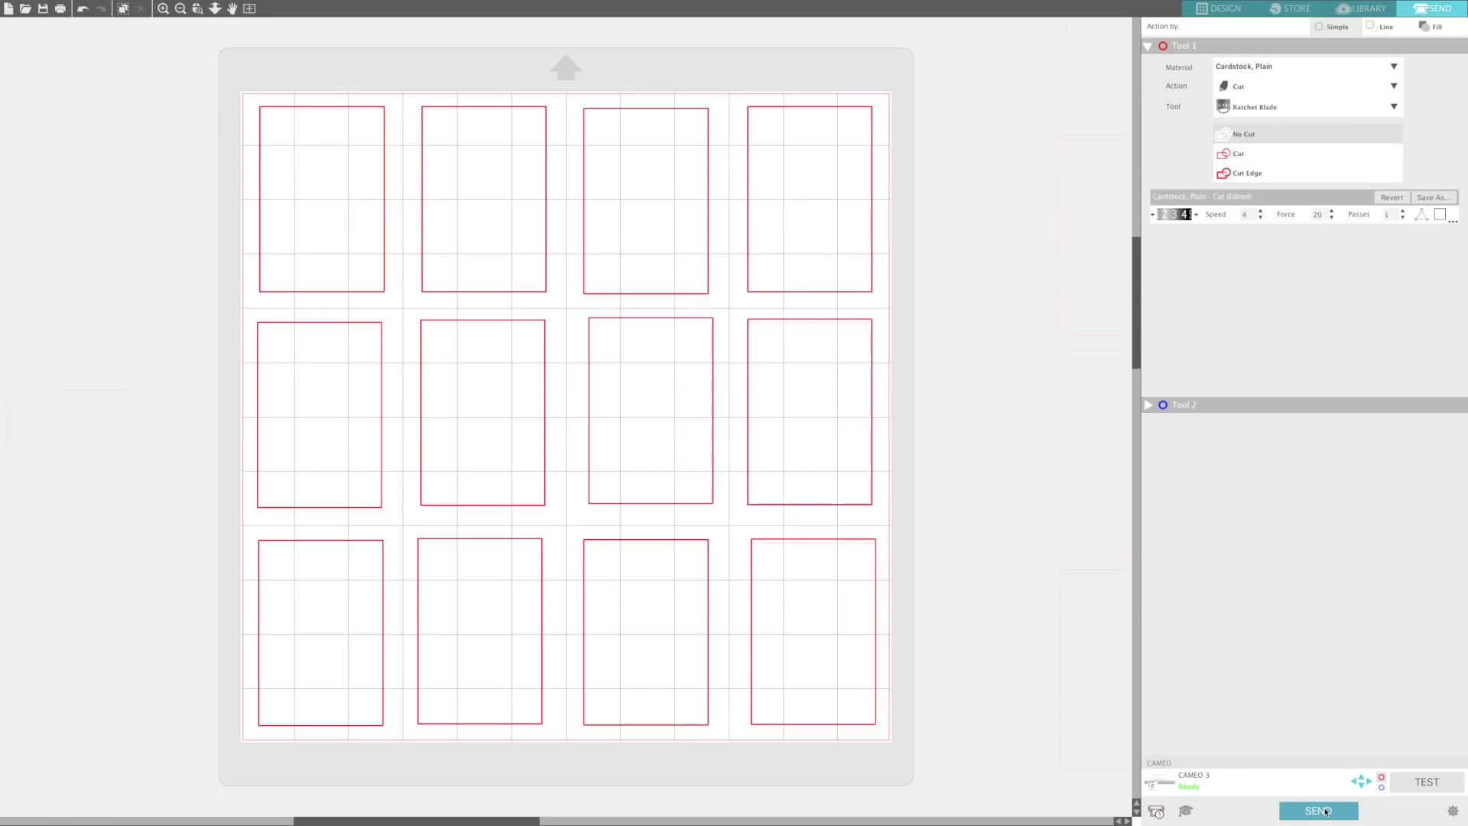
Step: Move the twelve small rectangles off the mat to the empty area below the six cards
{"action": "mouse_move", "coordinate": [1302, 8]}
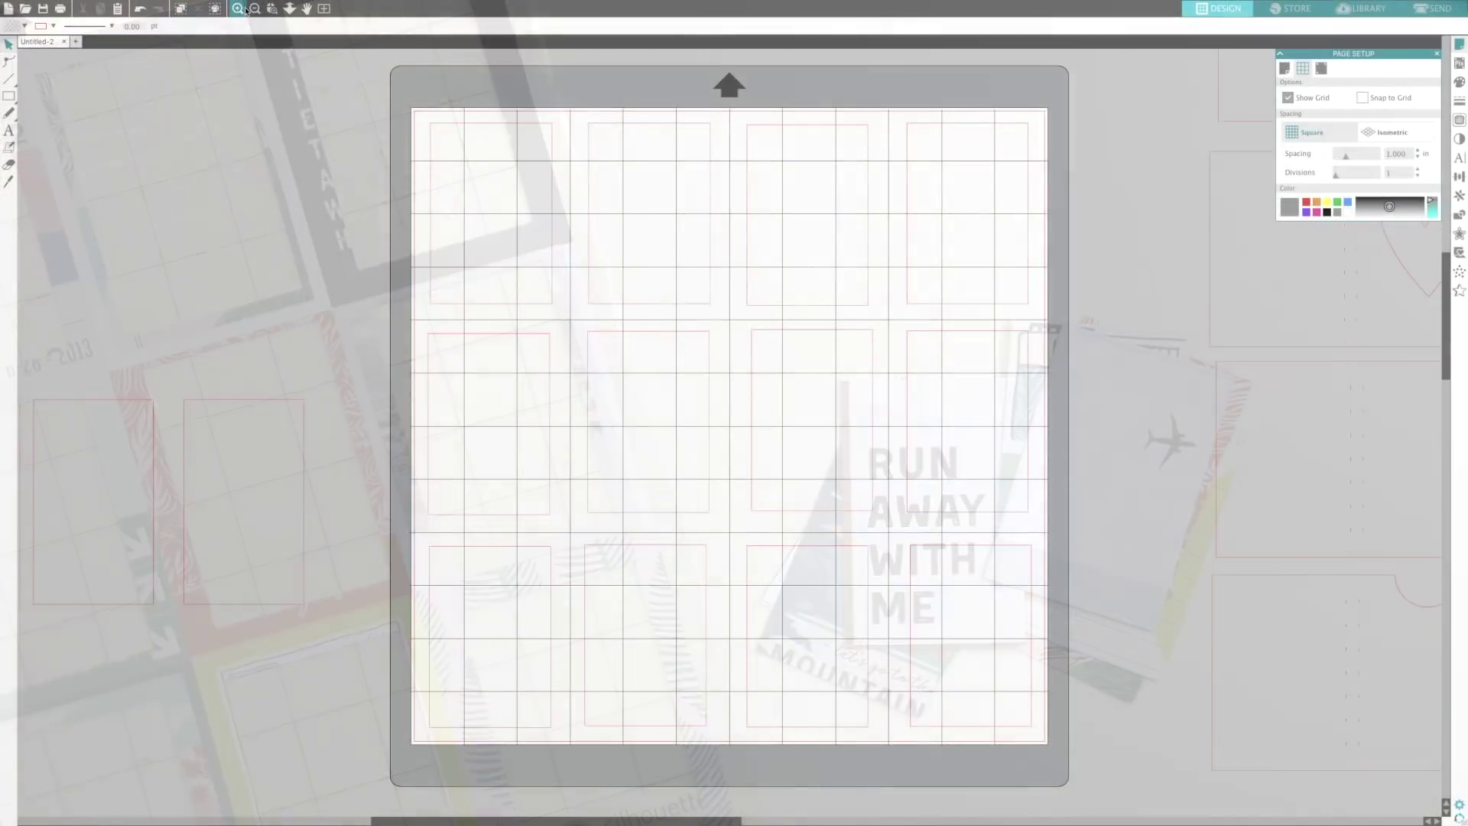
{"action": "left_click", "coordinate": [255, 8]}
{"action": "left_click_drag", "start_coordinate": [595, 301], "coordinate": [867, 581]}
{"action": "left_click_drag", "start_coordinate": [635, 297], "coordinate": [991, 613]}
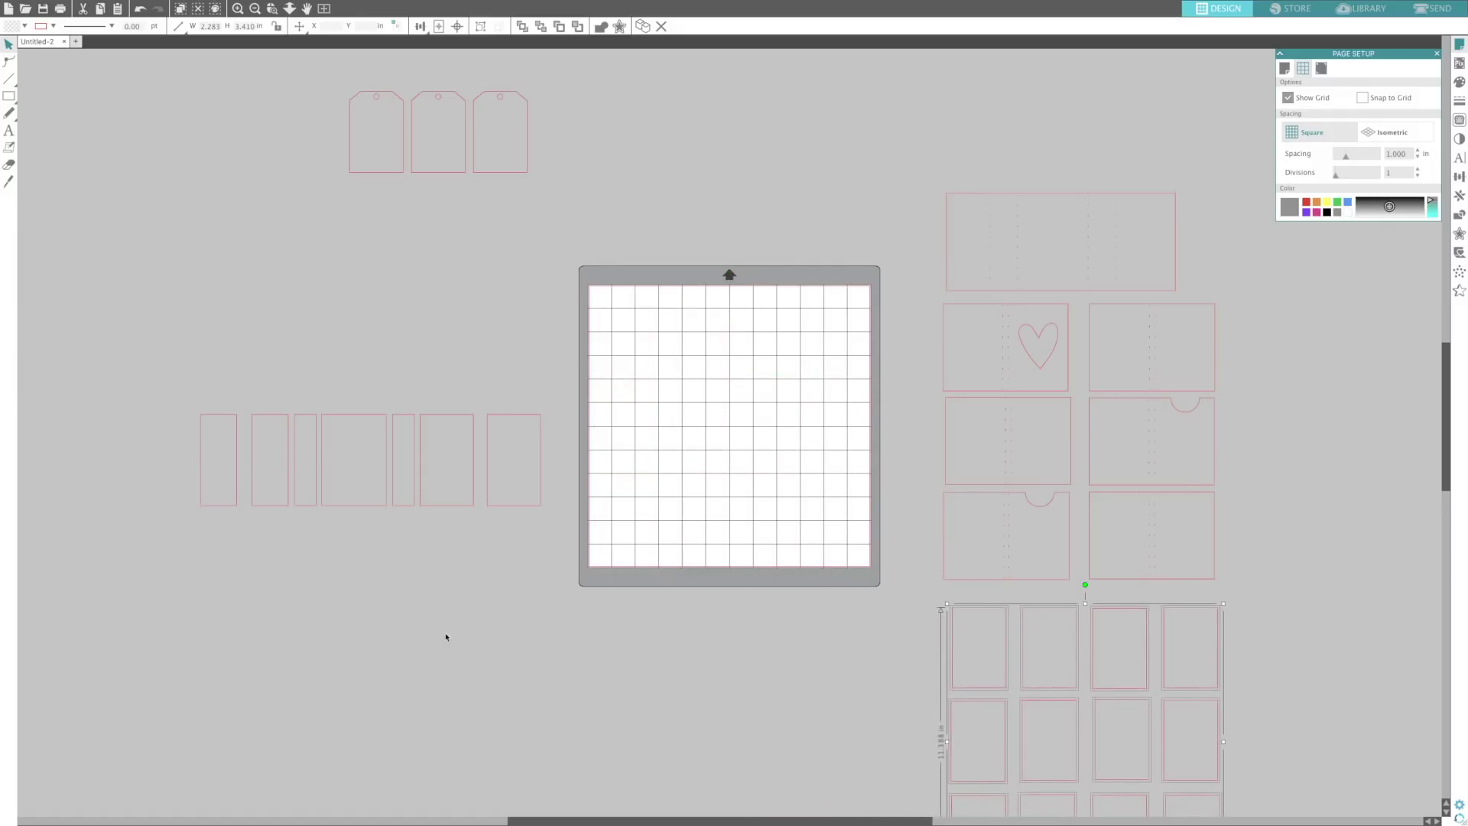
Step: Move the row of seven rectangles and strips to the mat's upper edge, letting the excess overhang its left side
{"action": "left_click", "coordinate": [345, 519]}
{"action": "left_click_drag", "start_coordinate": [177, 403], "coordinate": [562, 505]}
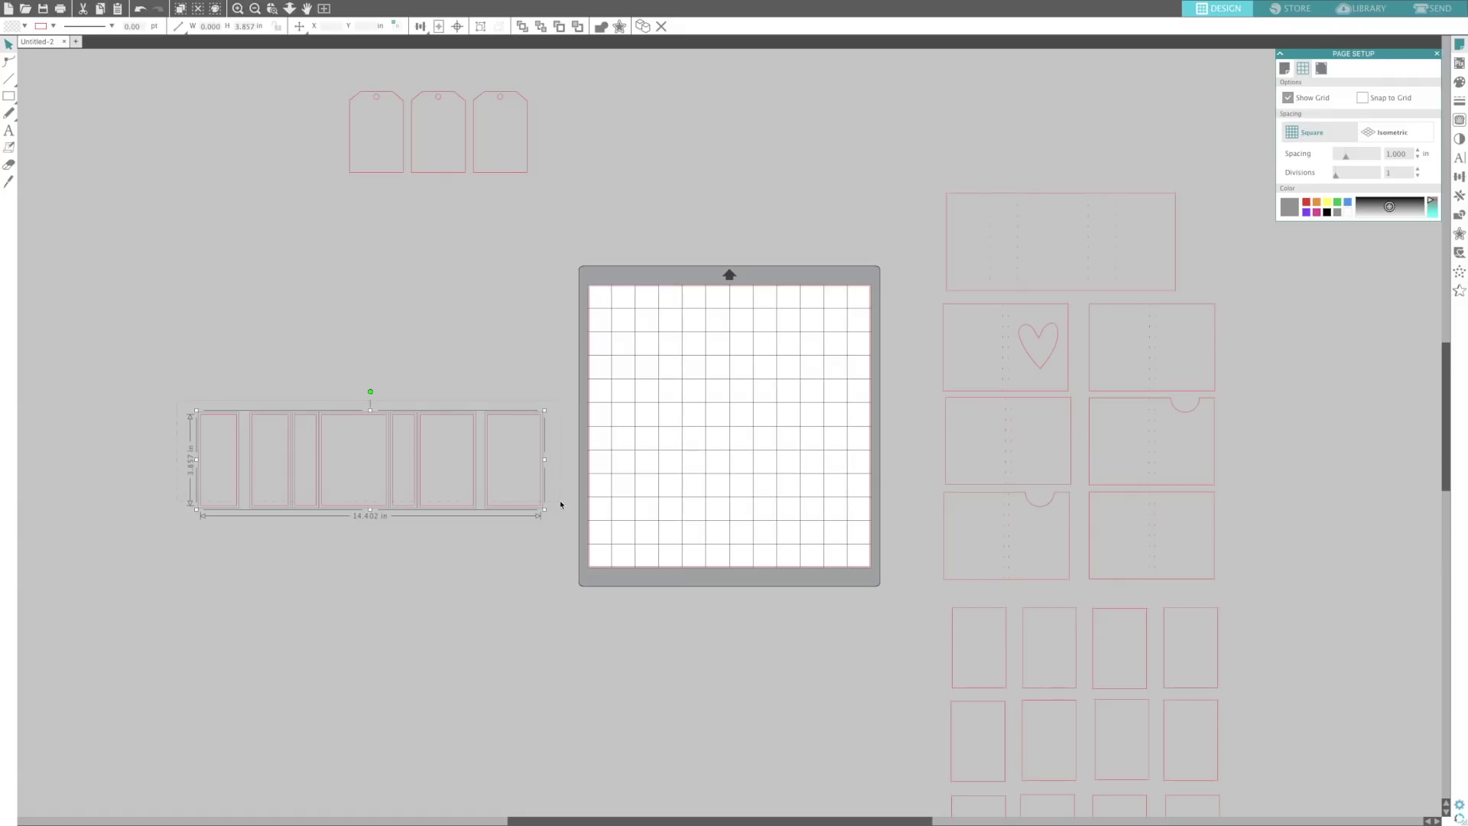
{"action": "left_click_drag", "start_coordinate": [433, 420], "coordinate": [753, 296]}
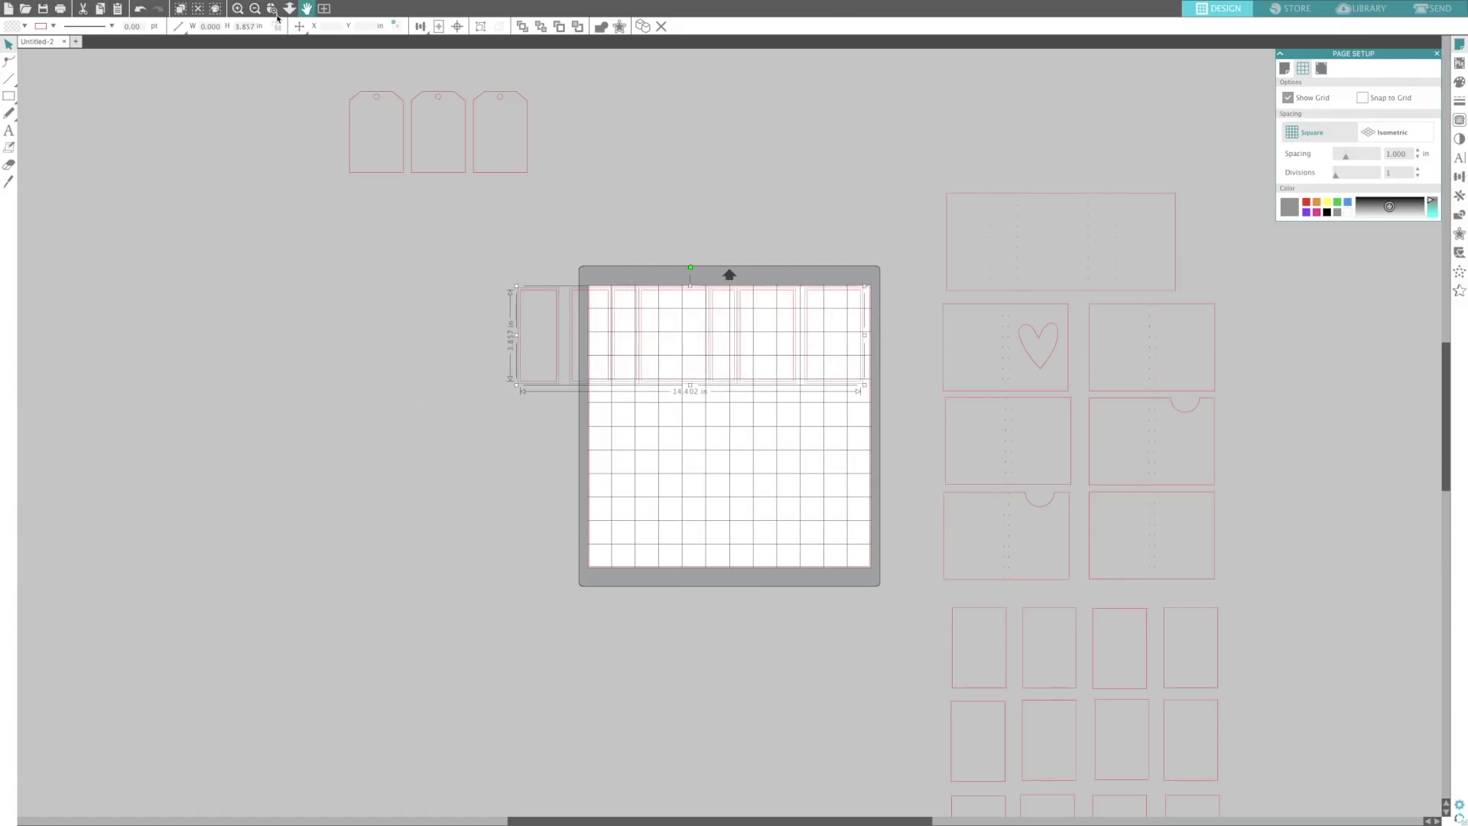
{"action": "left_click", "coordinate": [238, 9]}
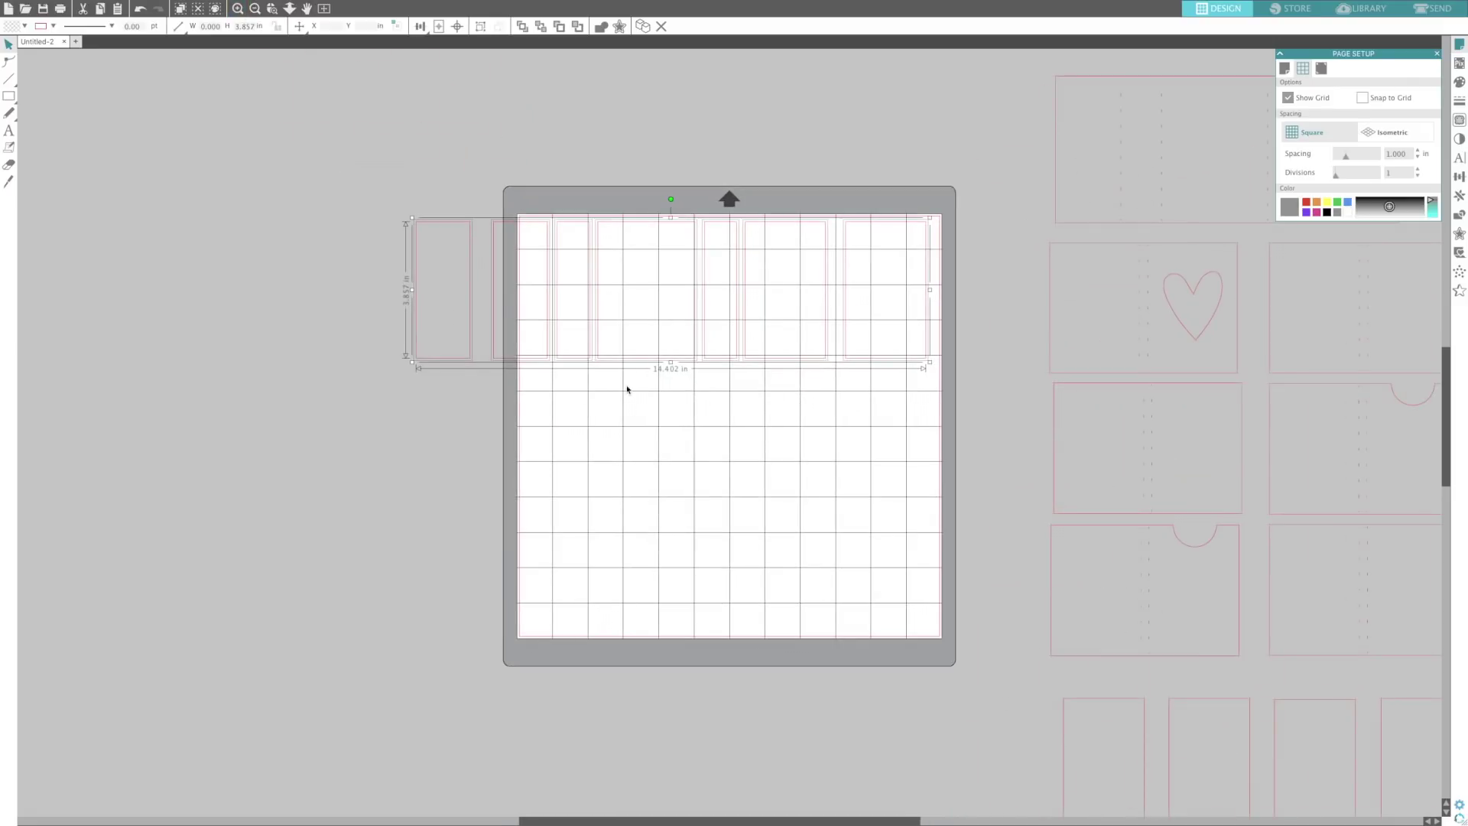
Step: Nudge the two rightmost rectangles of the row closer to the mat's upper edge
{"action": "left_click", "coordinate": [566, 285]}
{"action": "left_click_drag", "start_coordinate": [862, 229], "coordinate": [867, 223]}
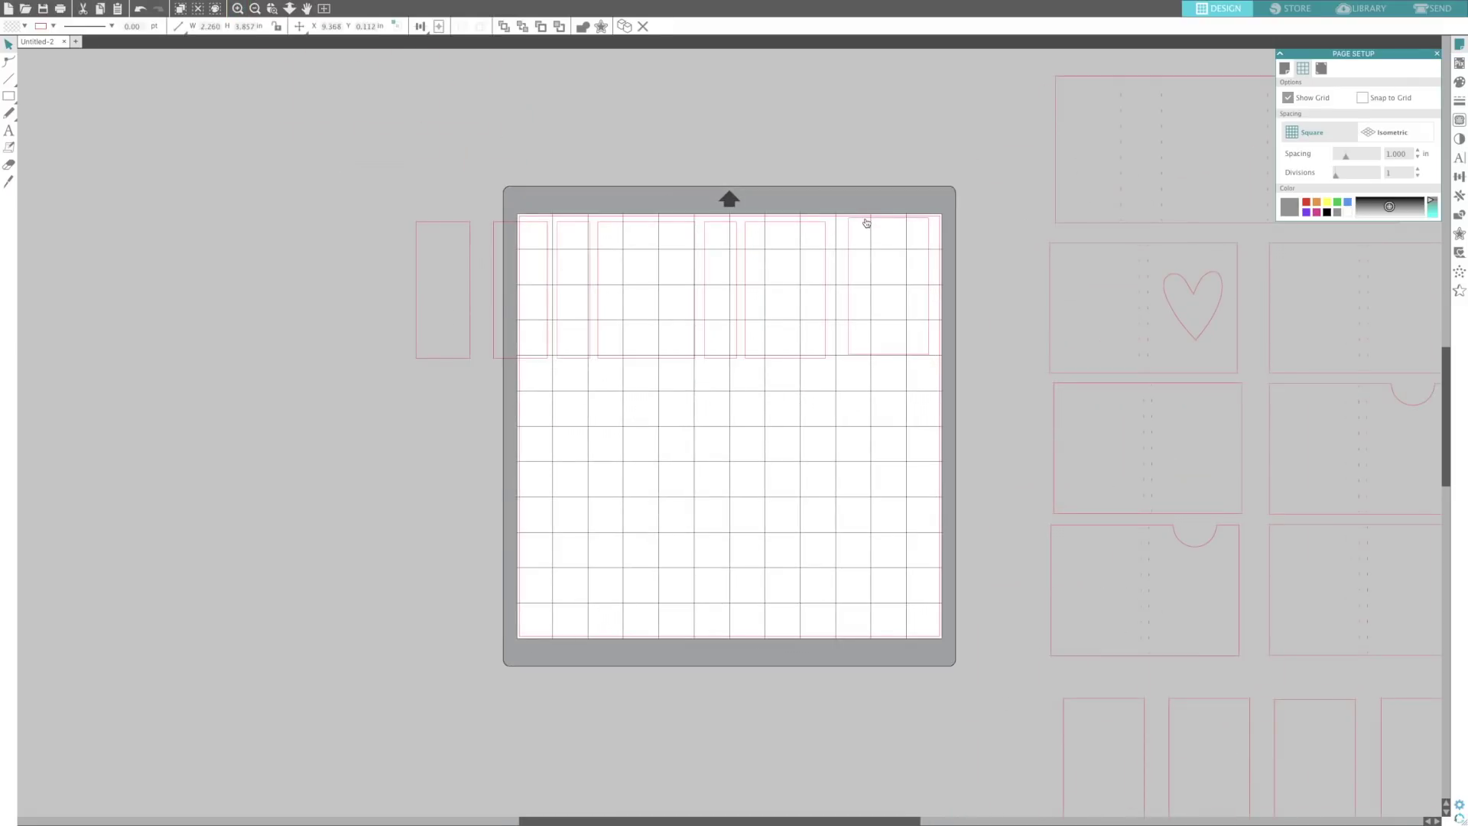
{"action": "left_click_drag", "start_coordinate": [866, 222], "coordinate": [808, 222]}
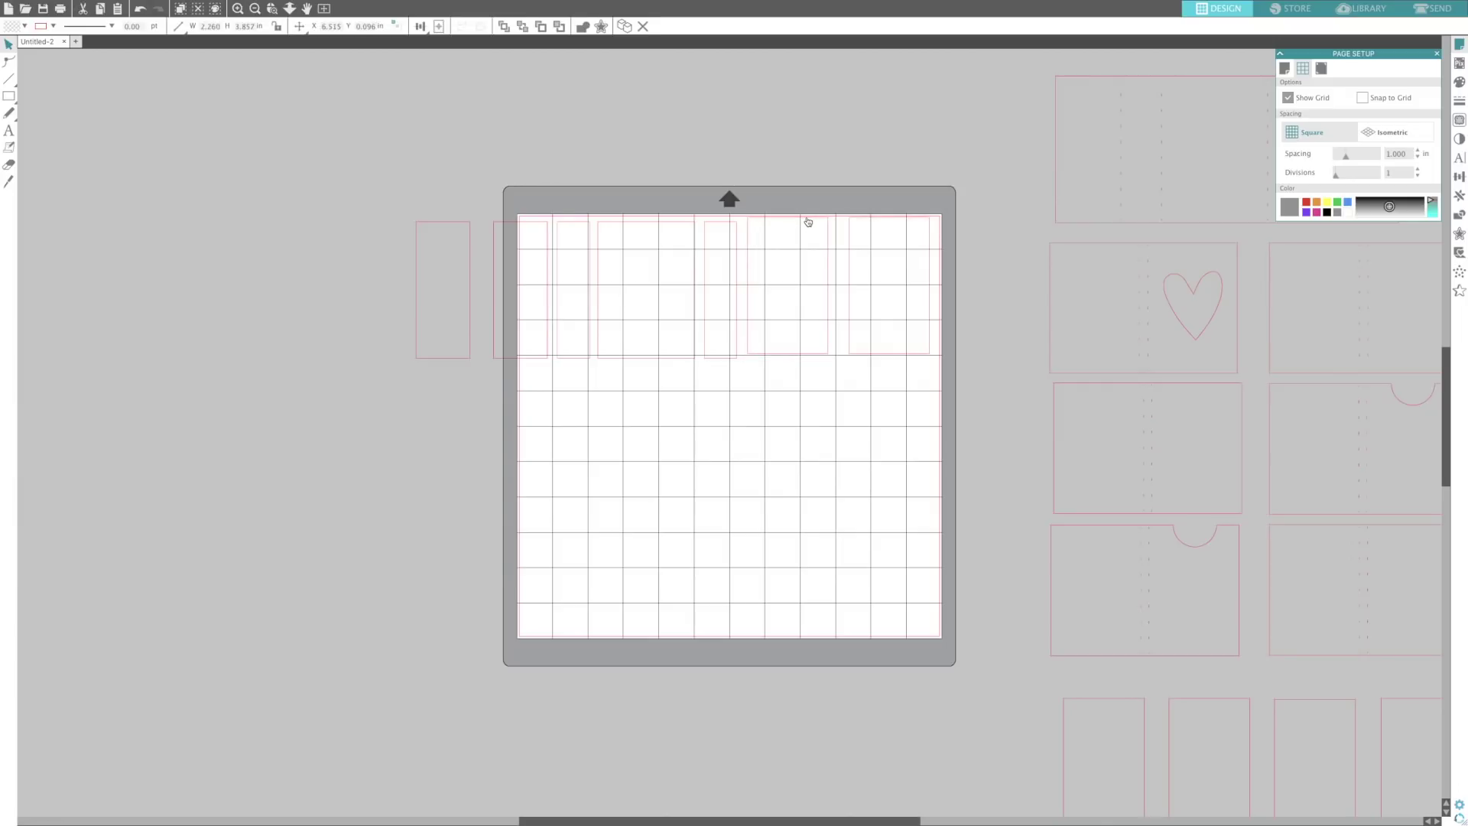
{"action": "left_click", "coordinate": [807, 222]}
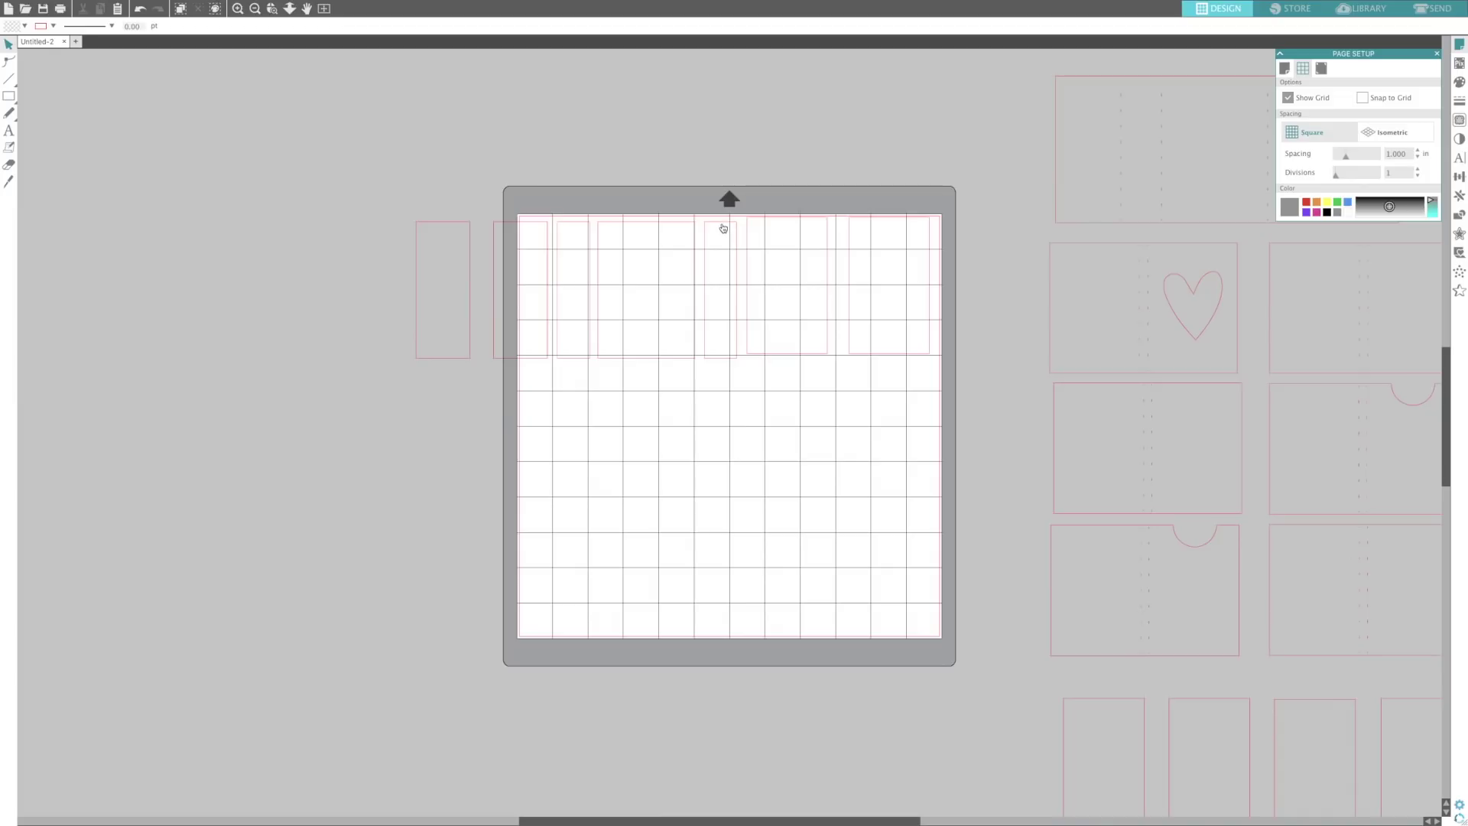
Step: Move the three leftmost strips into a second row on the mat and reposition the widest rectangle and narrow strip in the first row
{"action": "left_click_drag", "start_coordinate": [371, 219], "coordinate": [562, 315]}
{"action": "left_click_drag", "start_coordinate": [576, 235], "coordinate": [680, 397]}
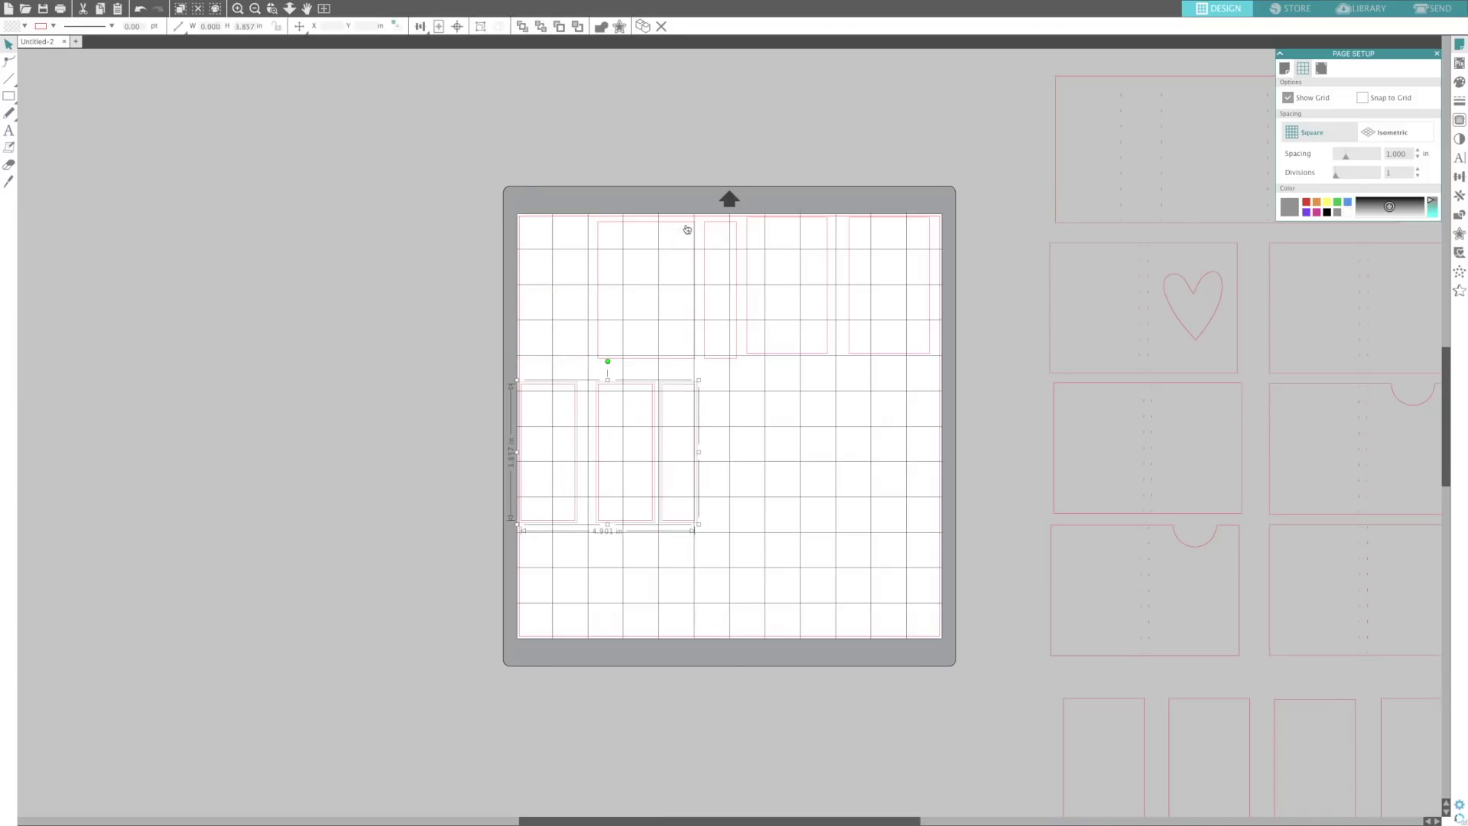
{"action": "left_click_drag", "start_coordinate": [681, 226], "coordinate": [611, 221]}
{"action": "left_click", "coordinate": [717, 218]}
{"action": "left_click_drag", "start_coordinate": [725, 227], "coordinate": [717, 223]}
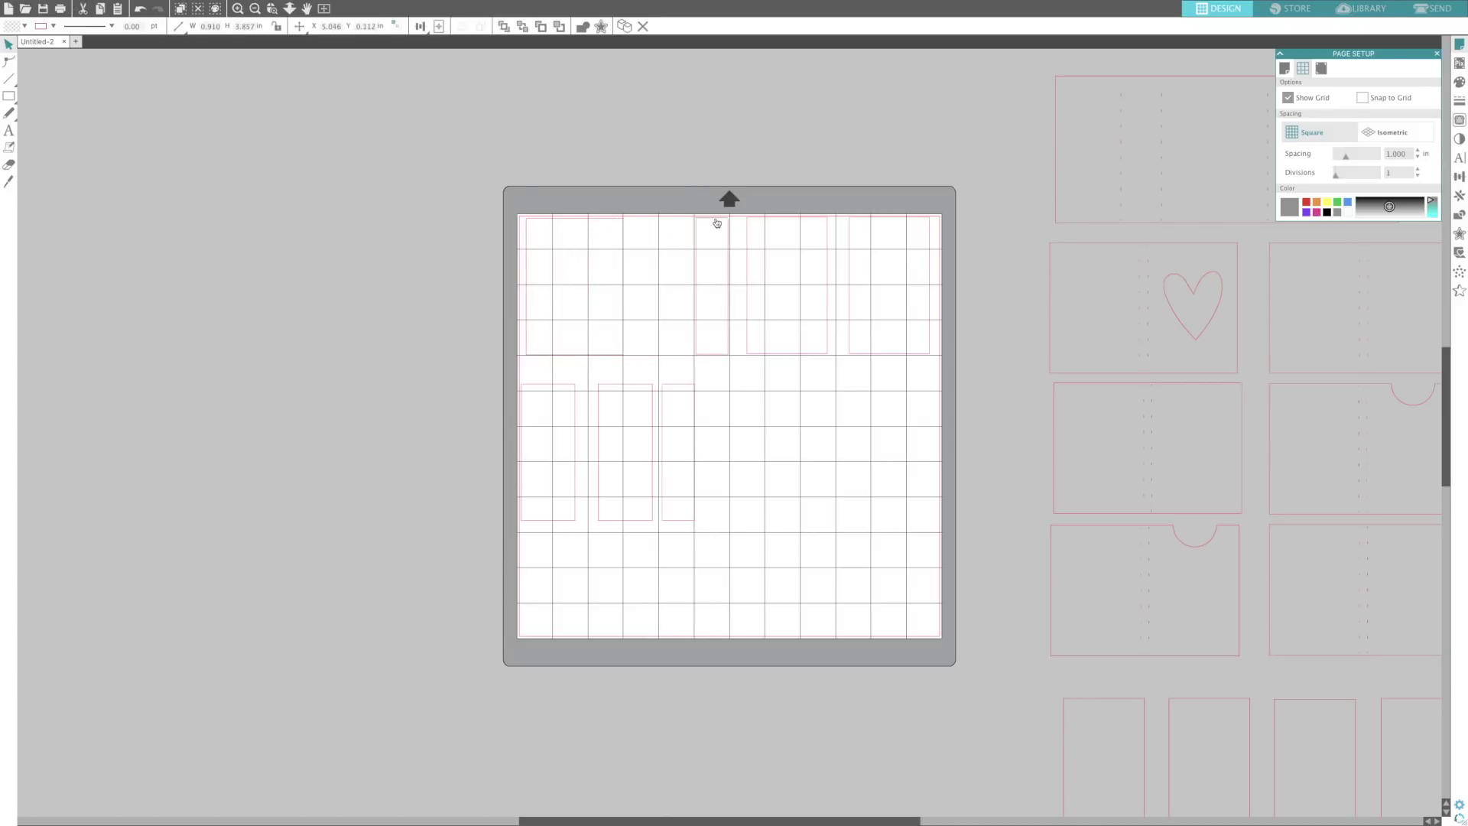
{"action": "left_click", "coordinate": [704, 221]}
{"action": "left_click_drag", "start_coordinate": [616, 222], "coordinate": [683, 222]}
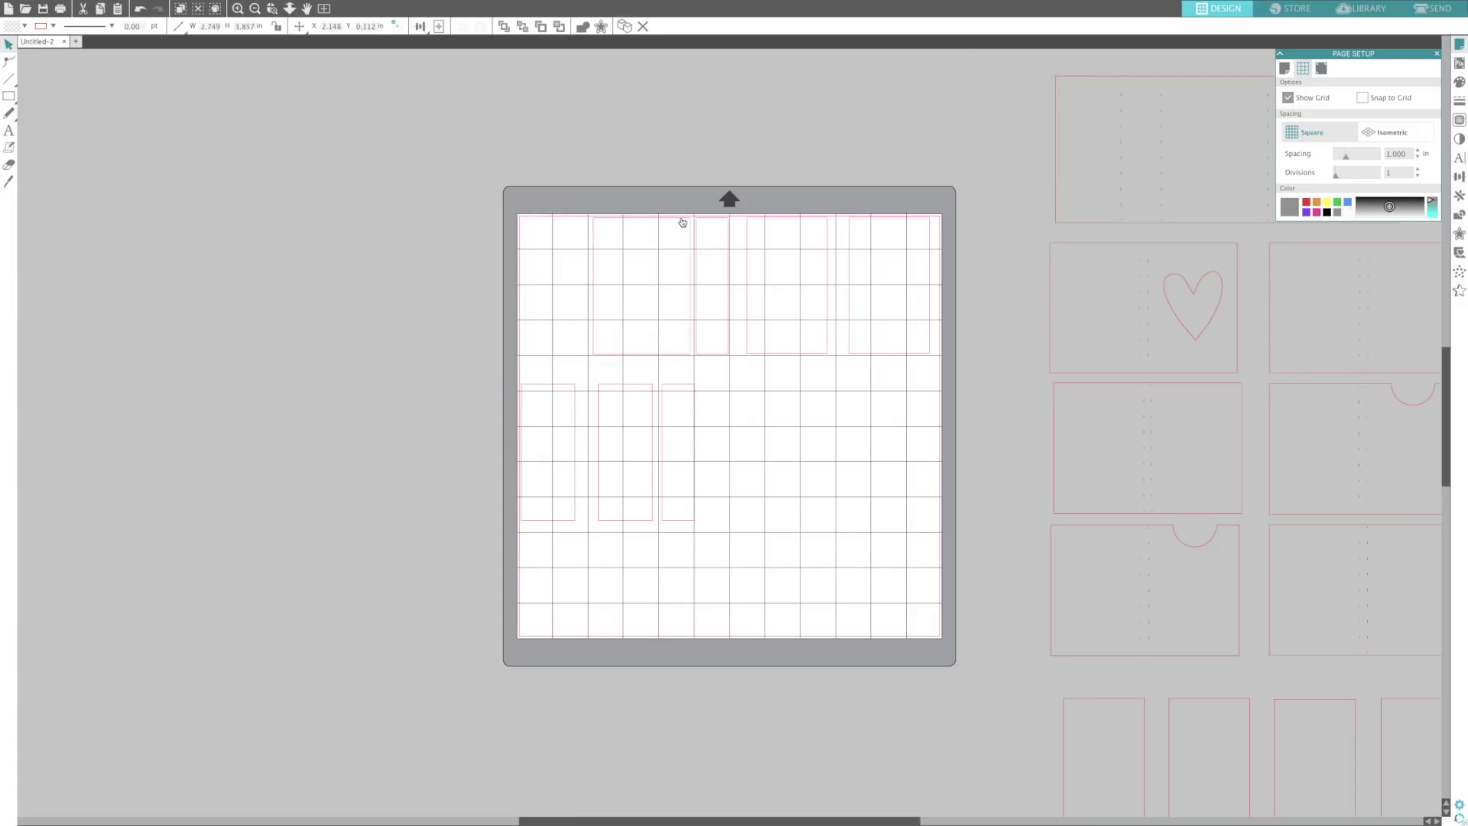
Step: Fit one wide strip into the gap at the start of the mat's first row and line up the other wide strip and narrow strip directly below that row
{"action": "left_click", "coordinate": [678, 343]}
{"action": "mouse_move", "coordinate": [674, 388]}
{"action": "left_mouse_down"}
{"action": "mouse_move", "coordinate": [560, 230]}
{"action": "mouse_move", "coordinate": [650, 378]}
{"action": "mouse_move", "coordinate": [691, 397]}
{"action": "left_mouse_up"}
{"action": "left_click_drag", "start_coordinate": [558, 389], "coordinate": [564, 222]}
{"action": "left_click", "coordinate": [592, 271]}
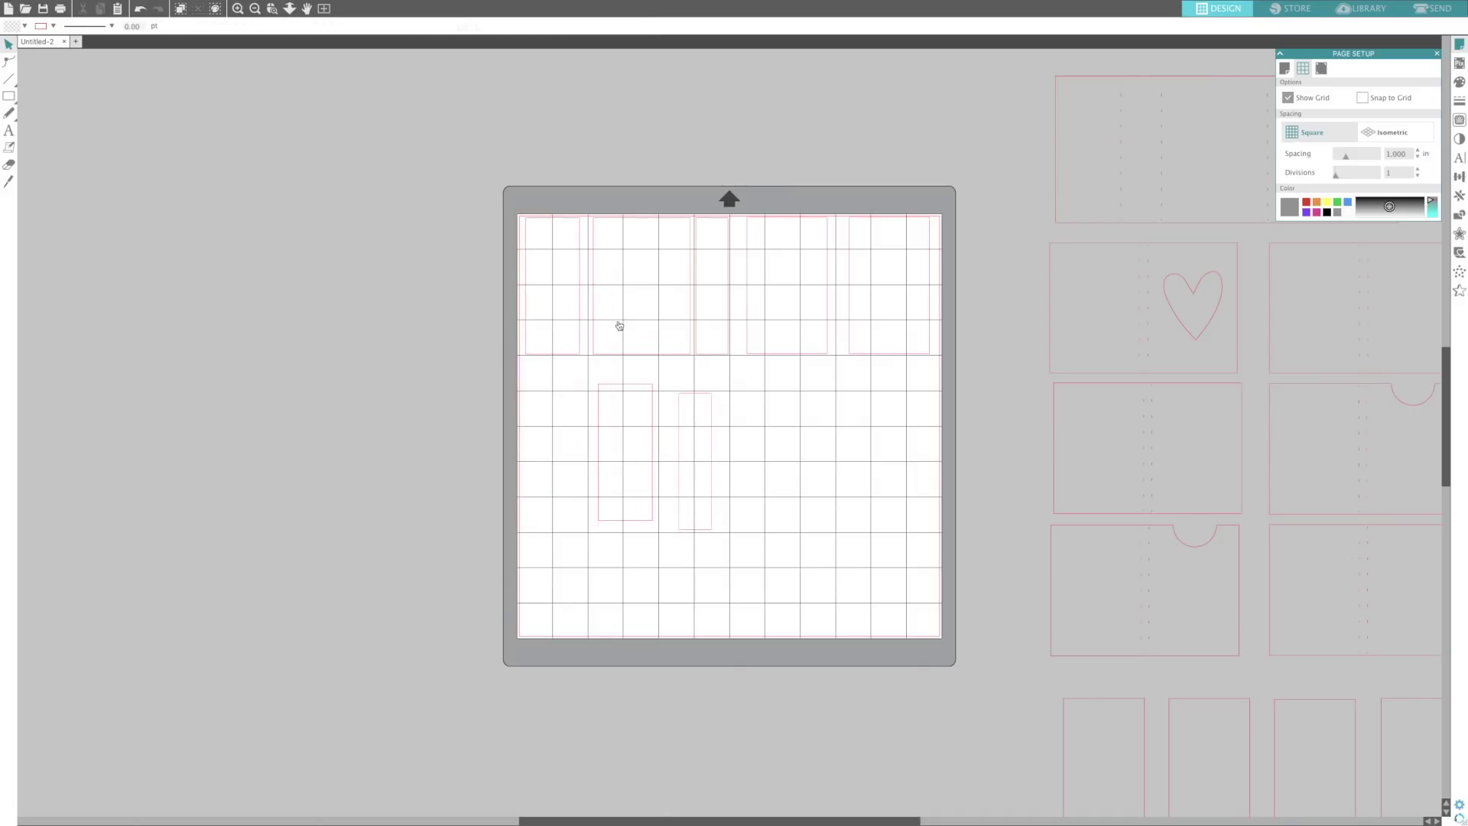
{"action": "left_click_drag", "start_coordinate": [637, 390], "coordinate": [565, 364]}
{"action": "left_click", "coordinate": [734, 406]}
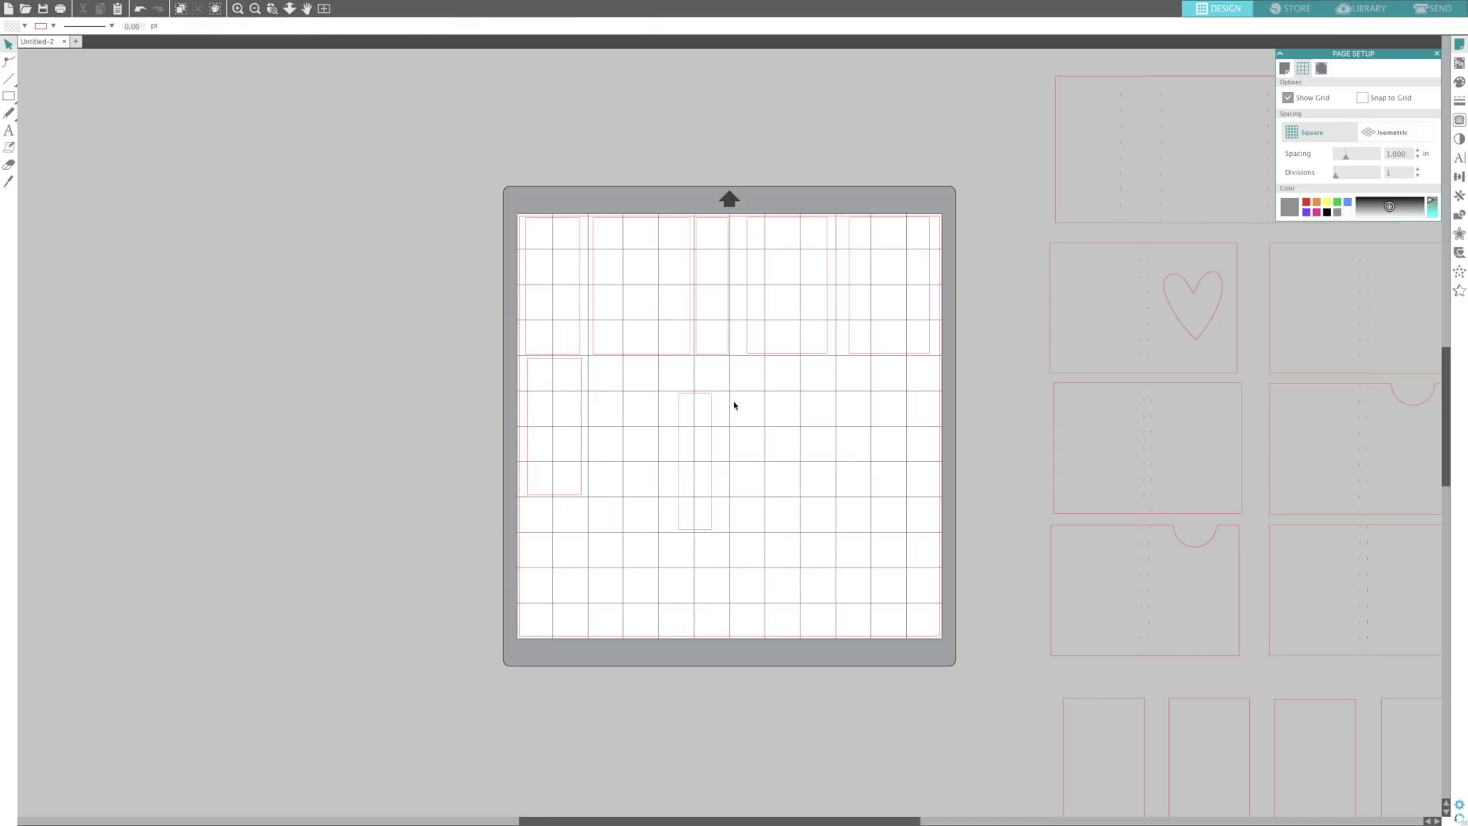
{"action": "left_click_drag", "start_coordinate": [708, 397], "coordinate": [632, 363]}
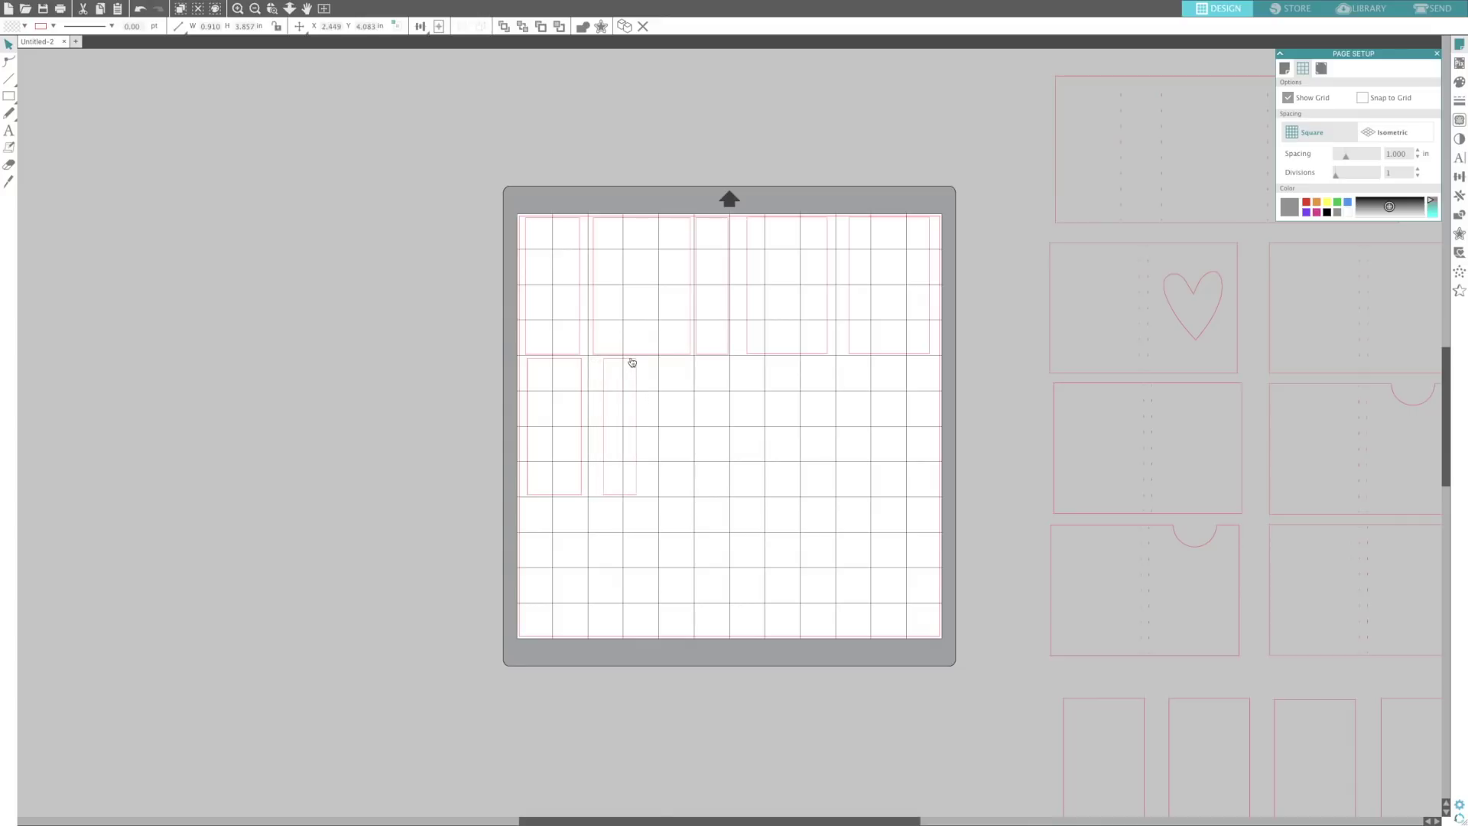
{"action": "left_click_drag", "start_coordinate": [630, 362], "coordinate": [617, 361]}
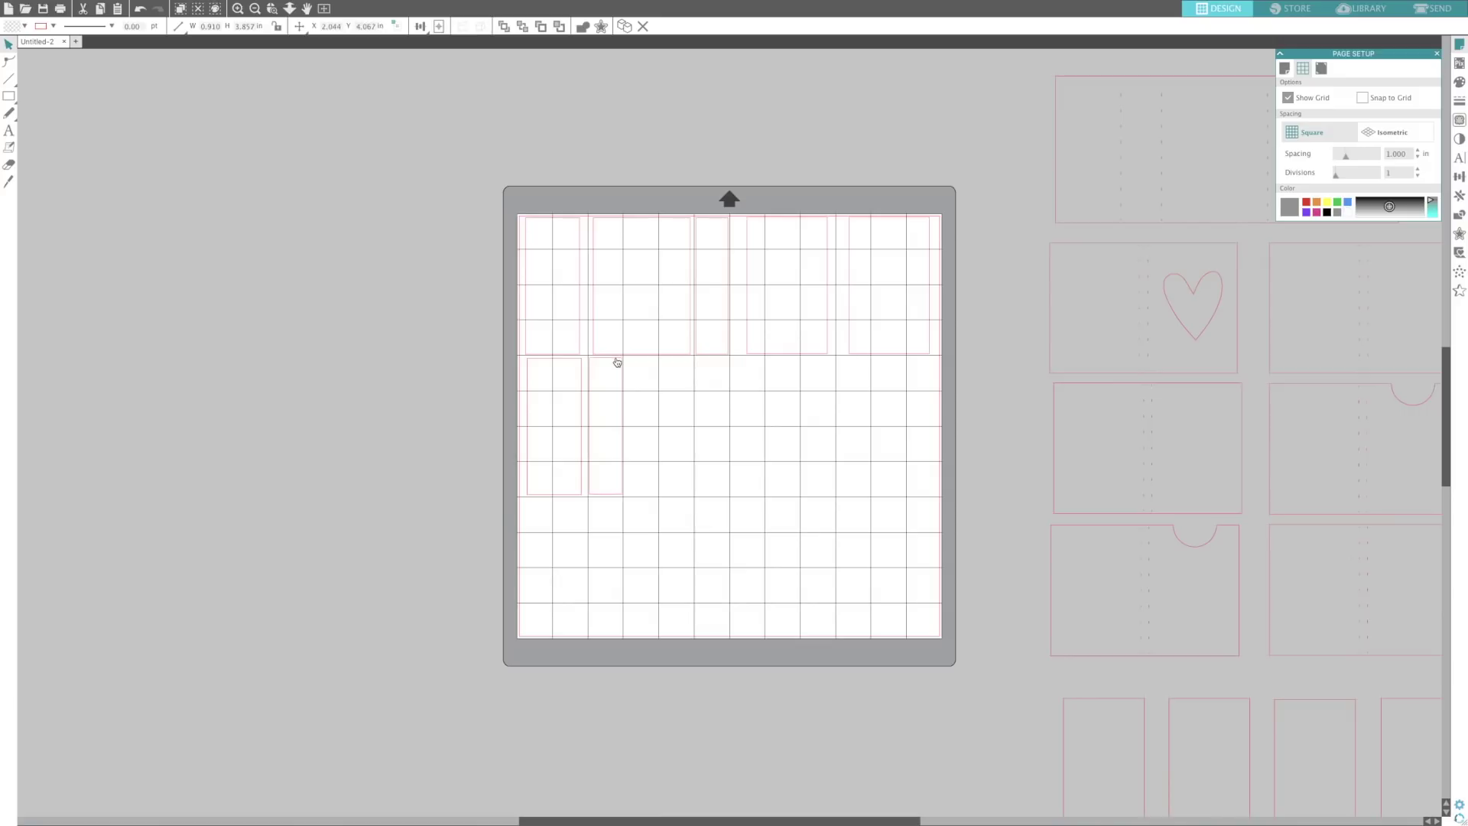
{"action": "left_click", "coordinate": [617, 362]}
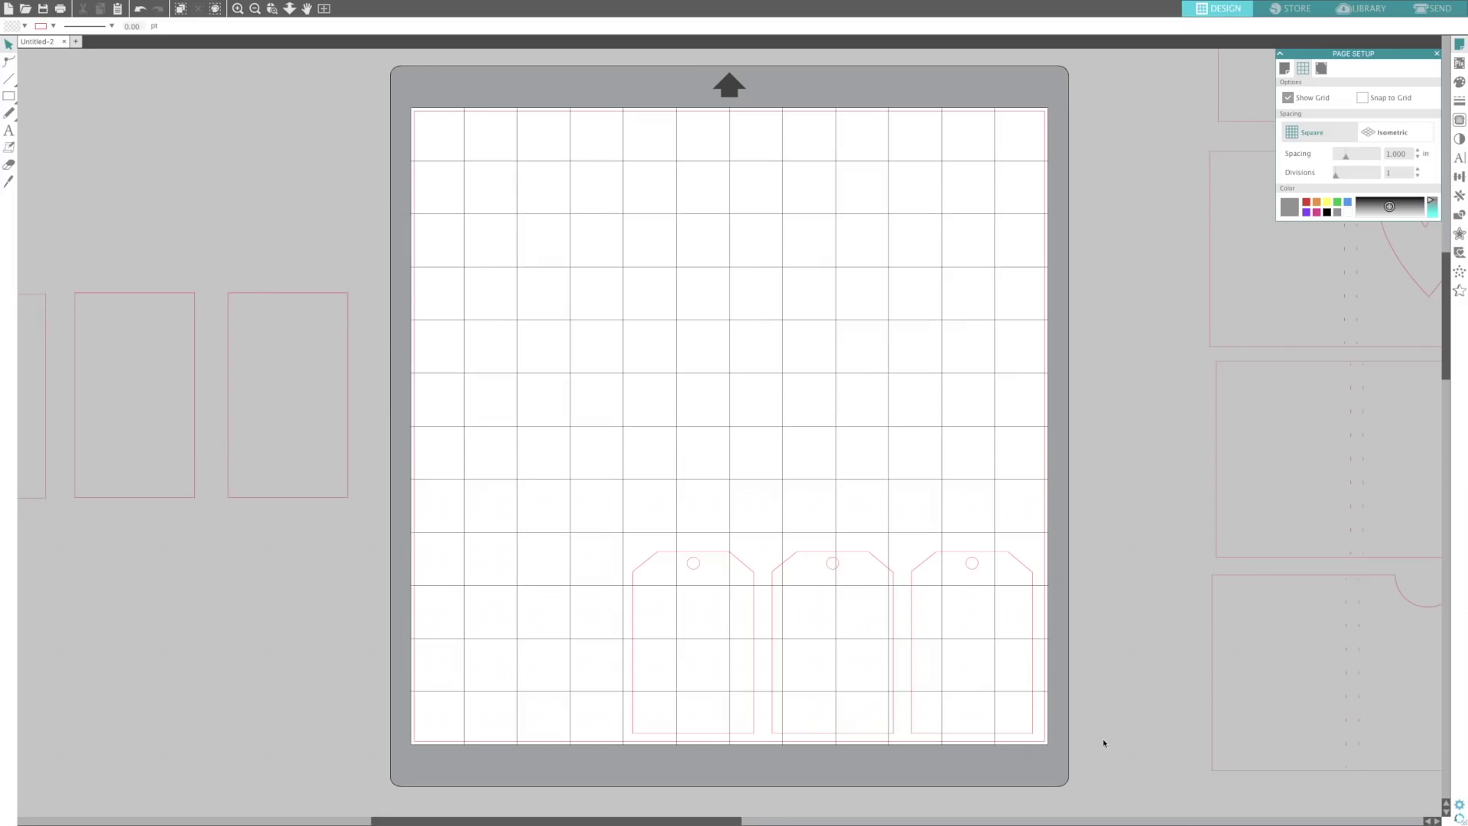
Step: Select the three tags at the bottom of the mat and narrow them together to about 6.58 in overall, keeping their height
{"action": "left_click_drag", "start_coordinate": [1103, 743], "coordinate": [657, 523]}
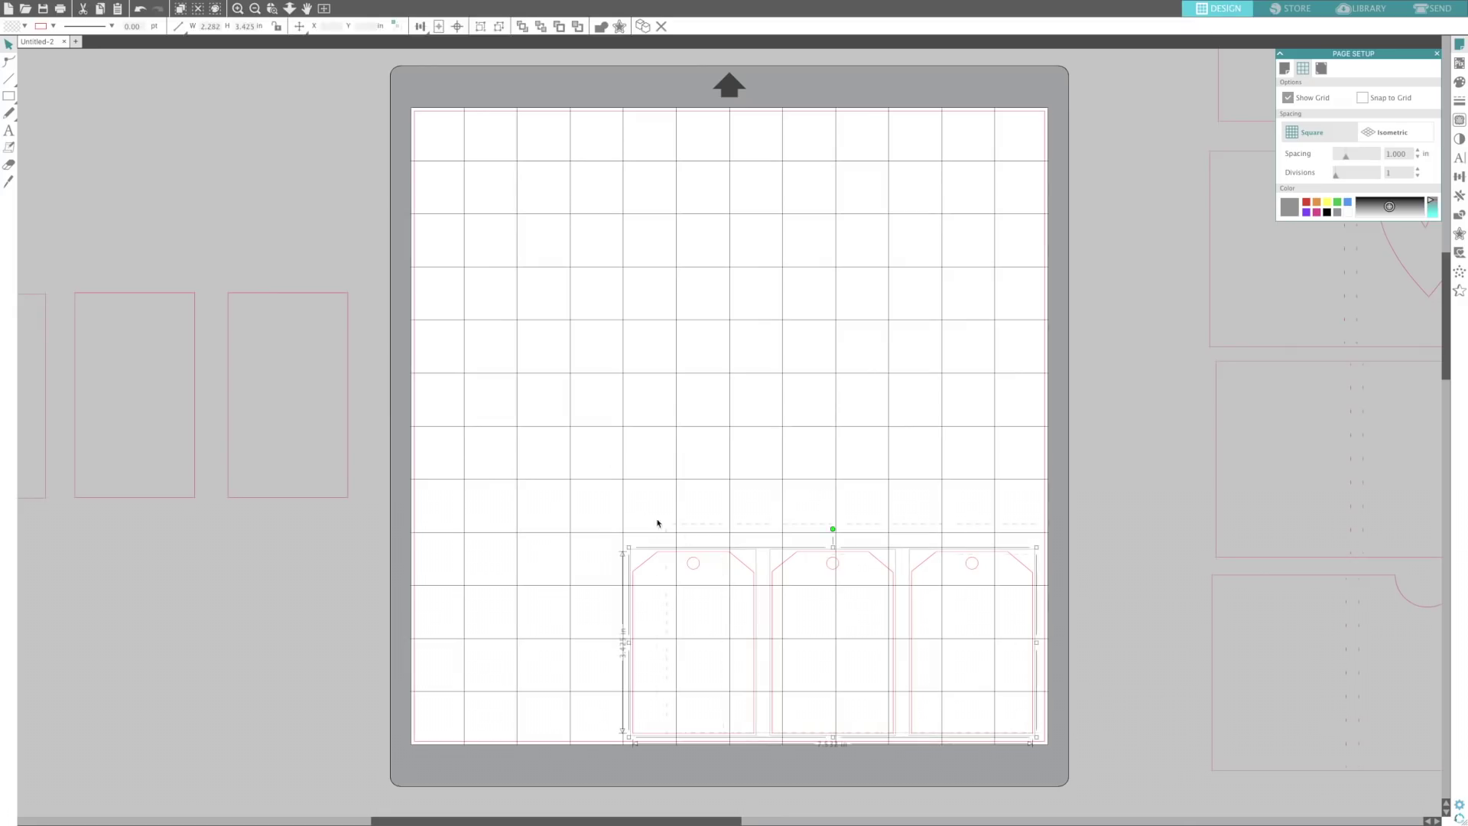
{"action": "left_click", "coordinate": [1038, 644]}
{"action": "left_click", "coordinate": [1030, 643]}
{"action": "left_click_drag", "start_coordinate": [1025, 645], "coordinate": [580, 555]}
{"action": "left_click_drag", "start_coordinate": [1037, 643], "coordinate": [986, 642]}
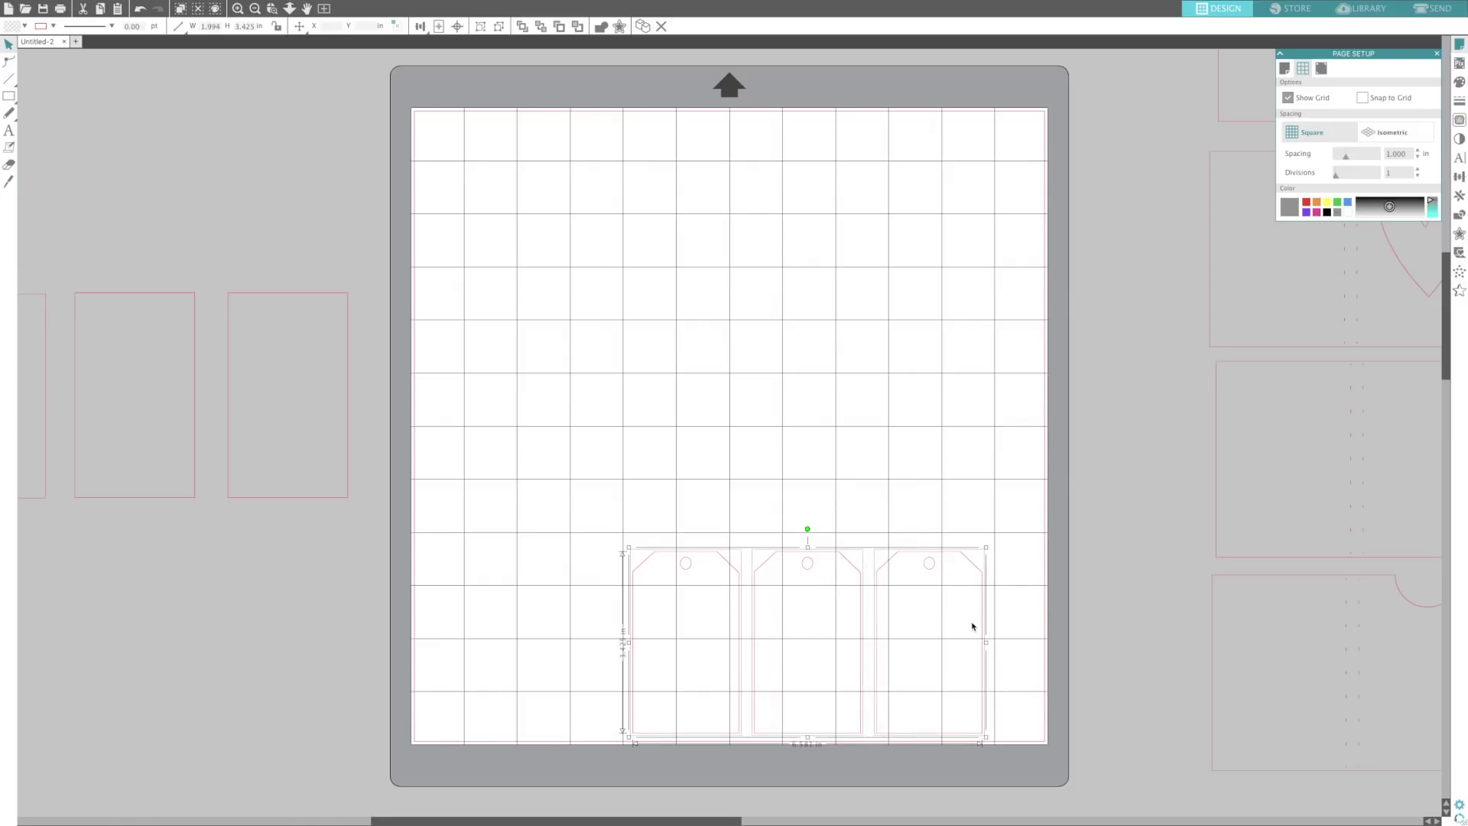
Step: Move the three tags up to about mid-height along the mat's right side and send them to the CAMEO 3 for cutting
{"action": "left_click_drag", "start_coordinate": [979, 576], "coordinate": [1028, 399]}
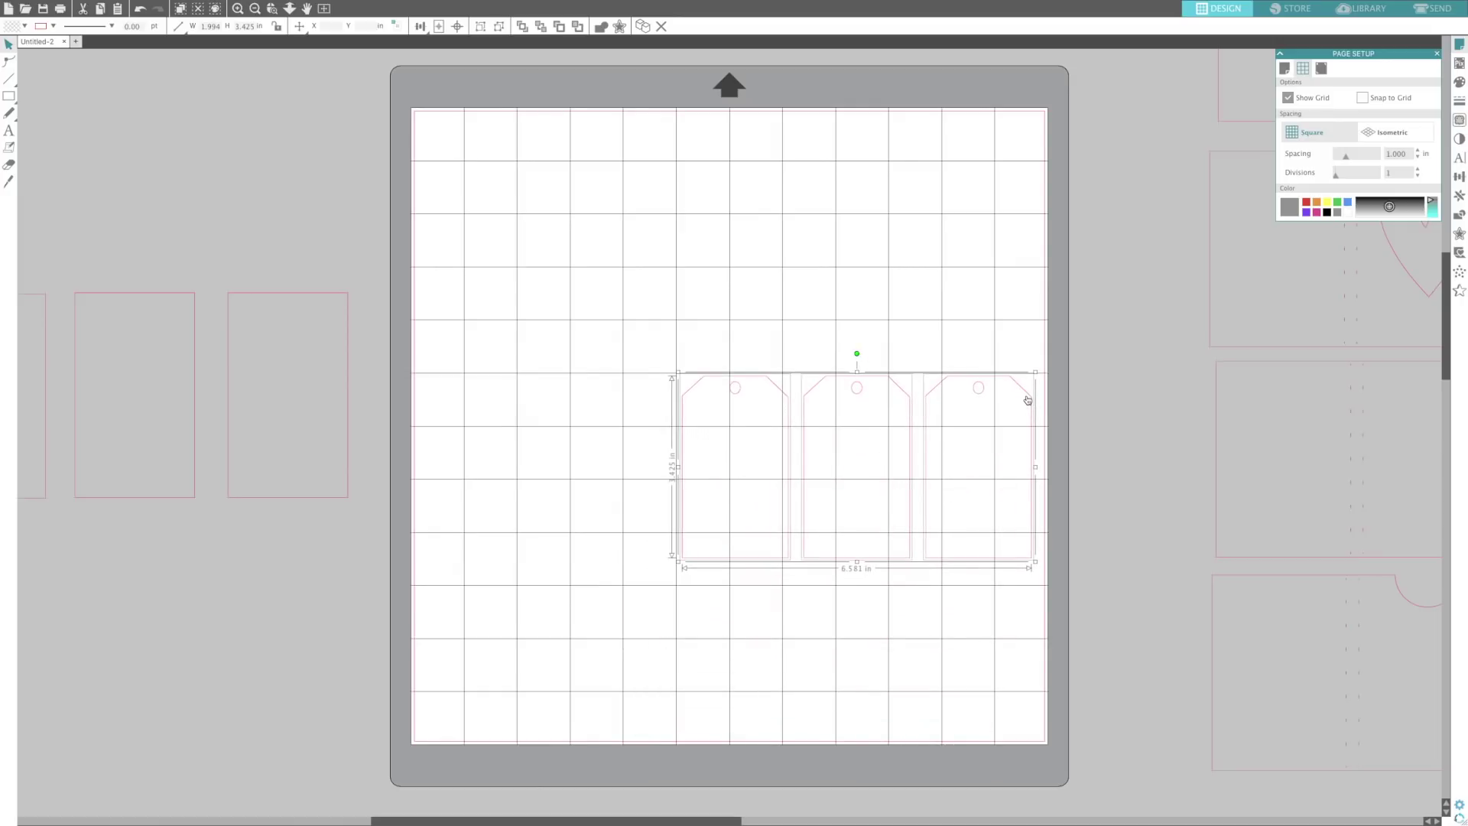
{"action": "left_click_drag", "start_coordinate": [1028, 400], "coordinate": [1024, 357]}
{"action": "scroll", "coordinate": [1025, 357], "scroll_direction": "up", "scroll_amount": 1}
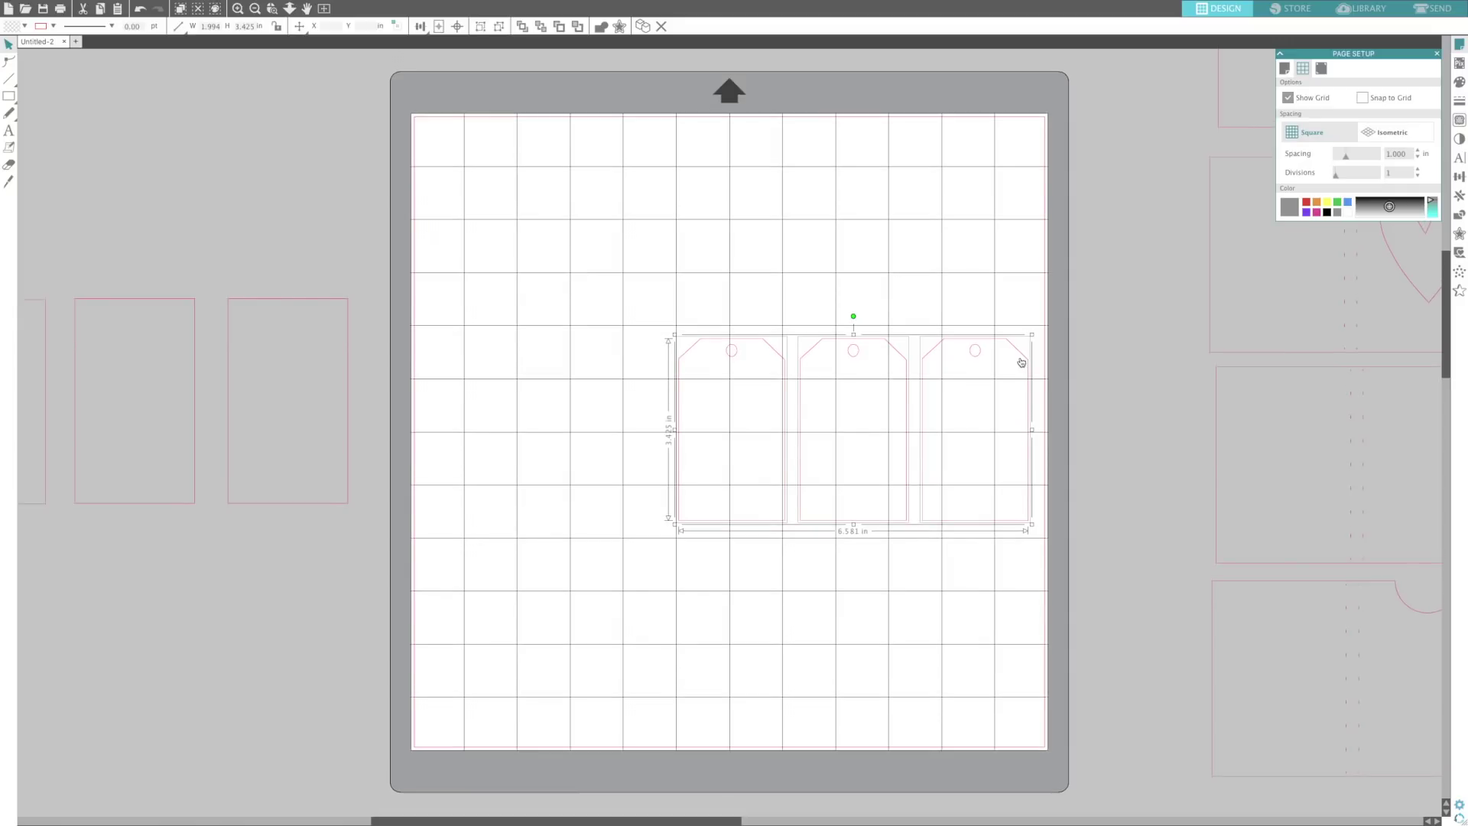
{"action": "left_click", "coordinate": [1438, 8]}
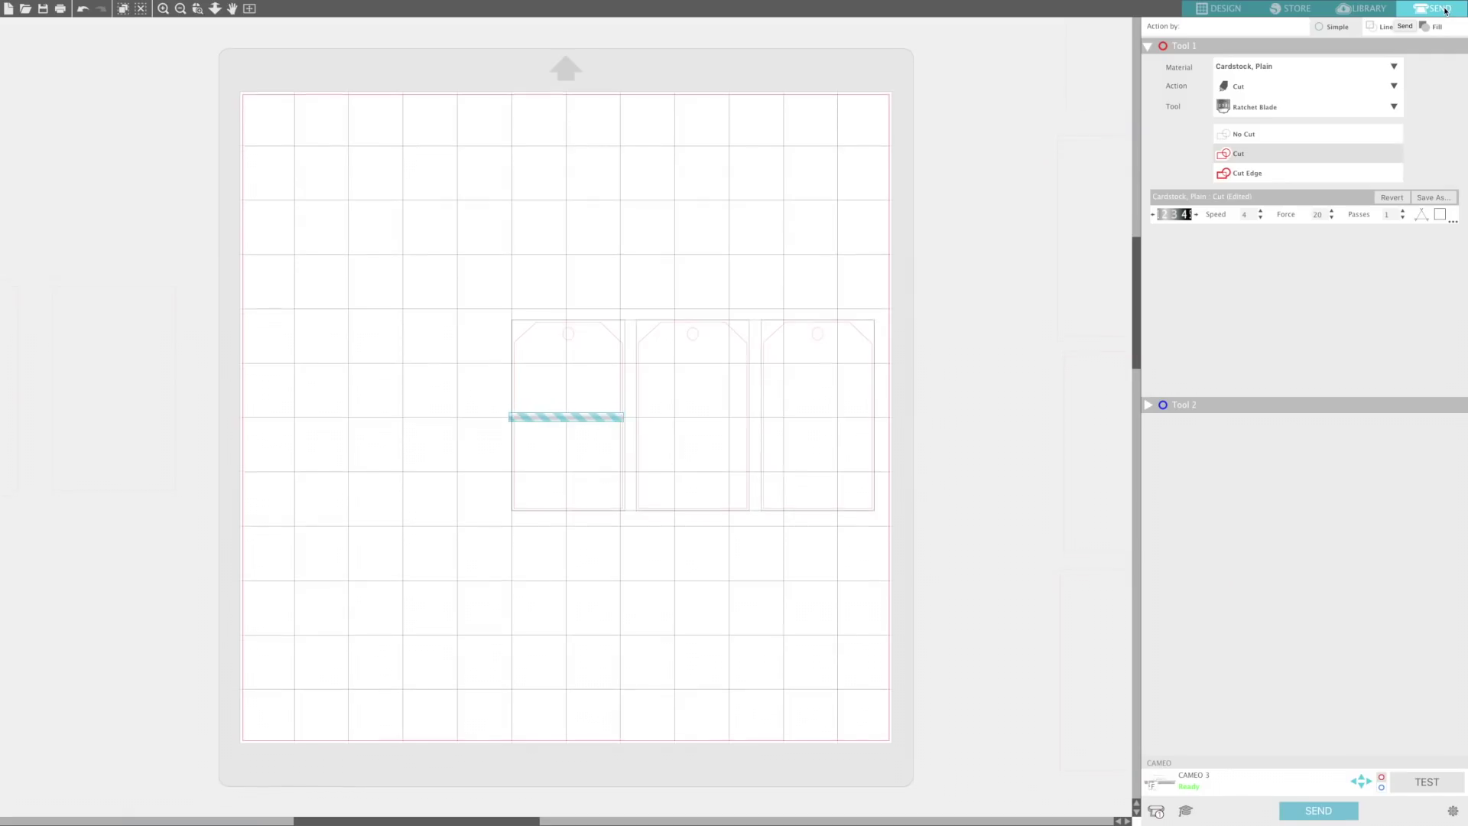
{"action": "left_click", "coordinate": [1318, 810]}
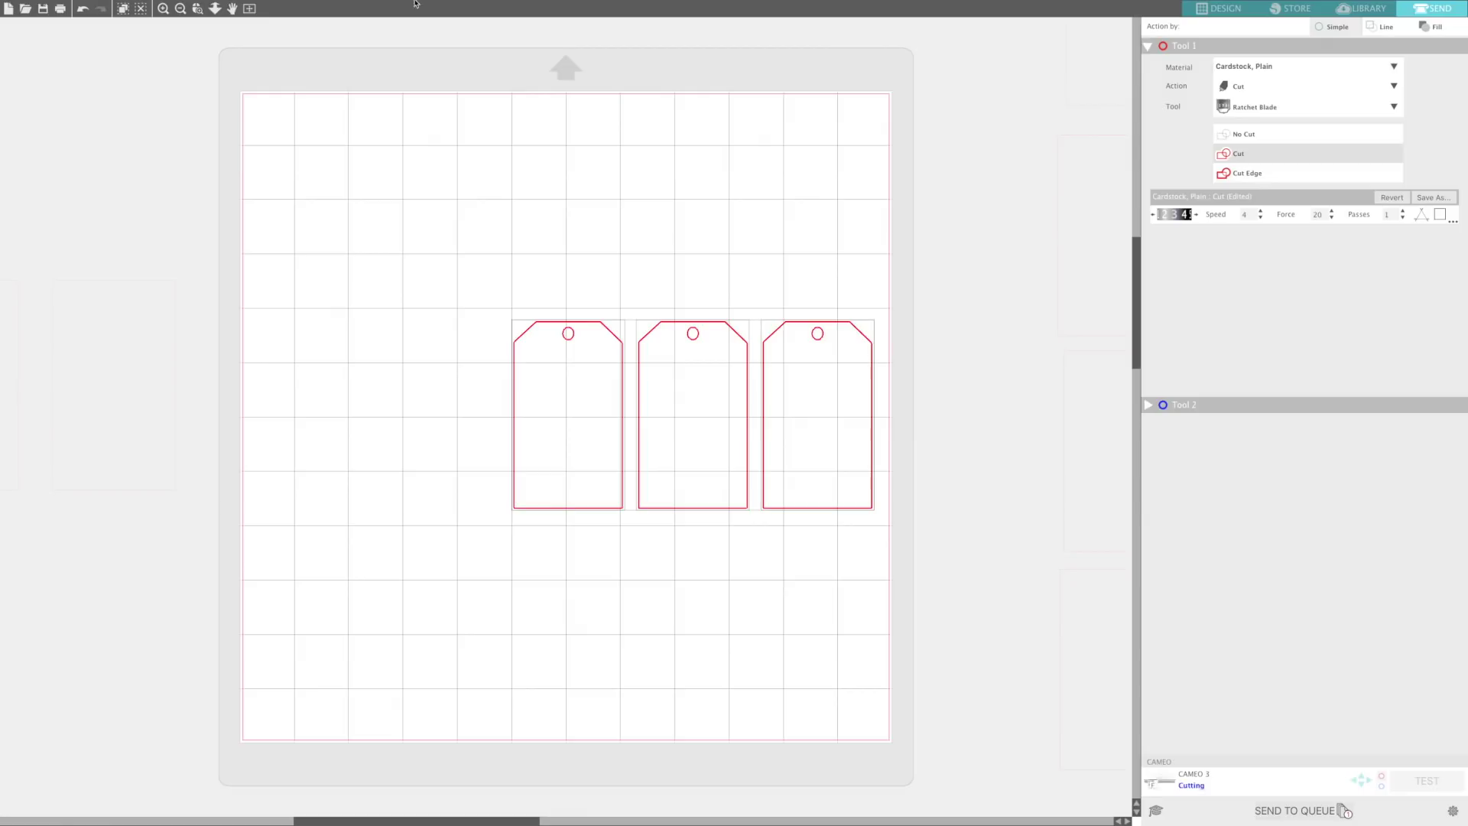